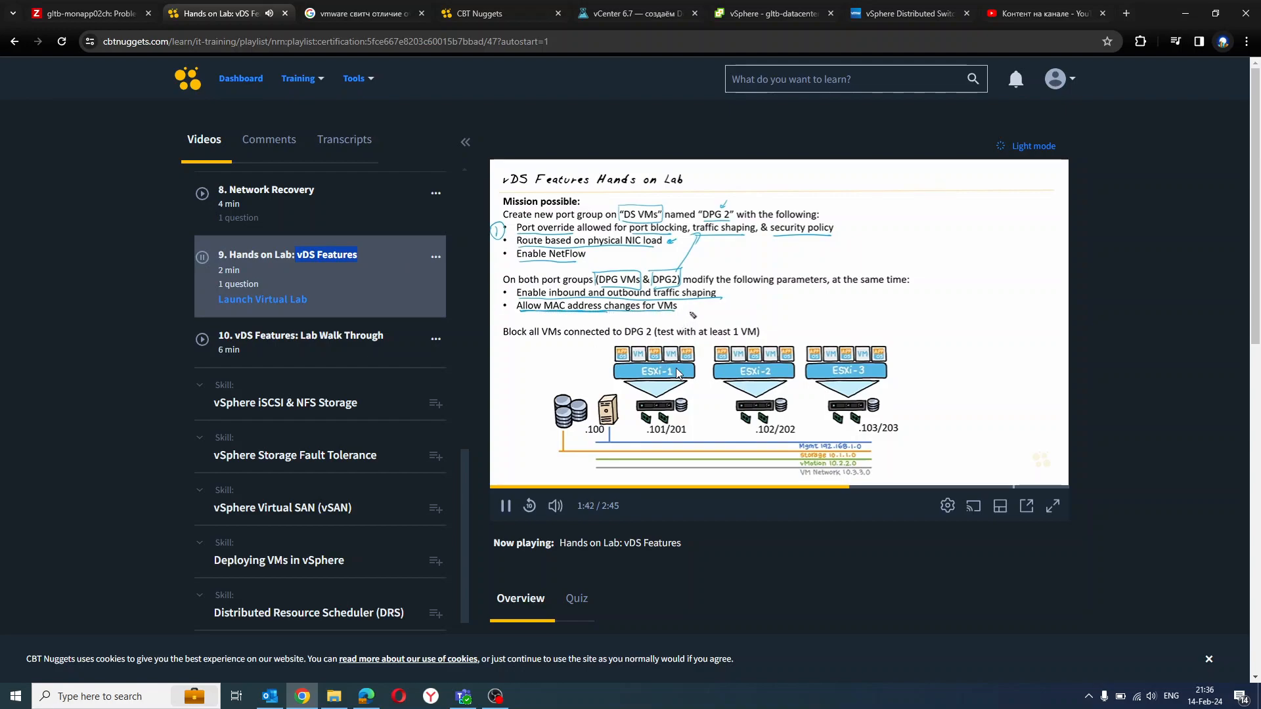
Open the lesson "vDS Features: Lab Walk Through" and show its video full screen
left_click(21, 273)
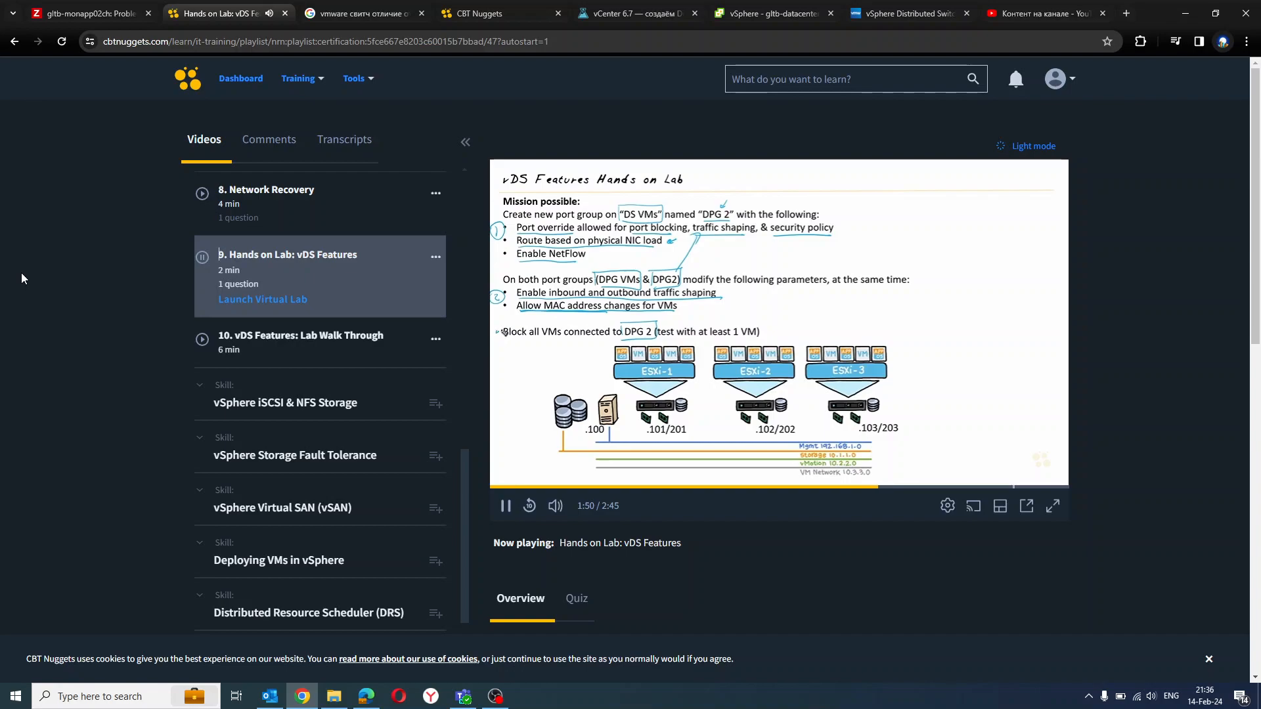
left_click(312, 338)
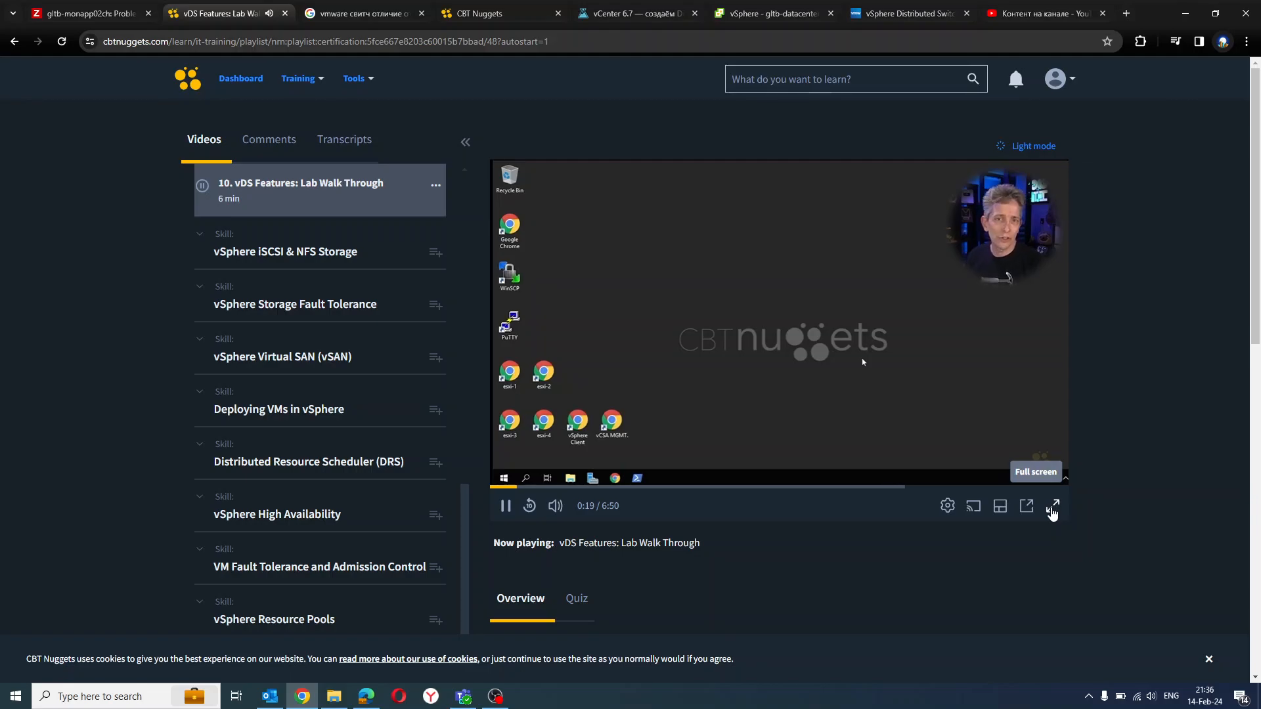
left_click(1052, 507)
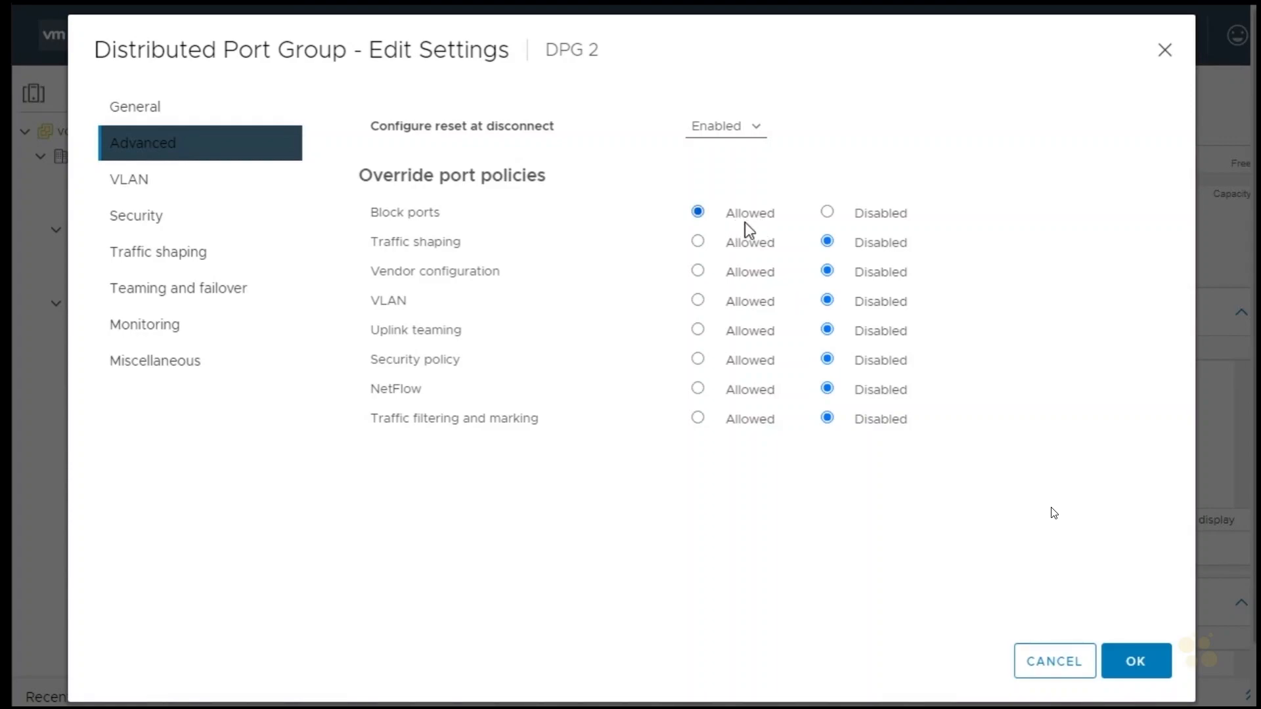
Allow port overrides for traffic shaping and security policy on DPG 2, and set load balancing to Route based on physical NIC load
left_click(697, 242)
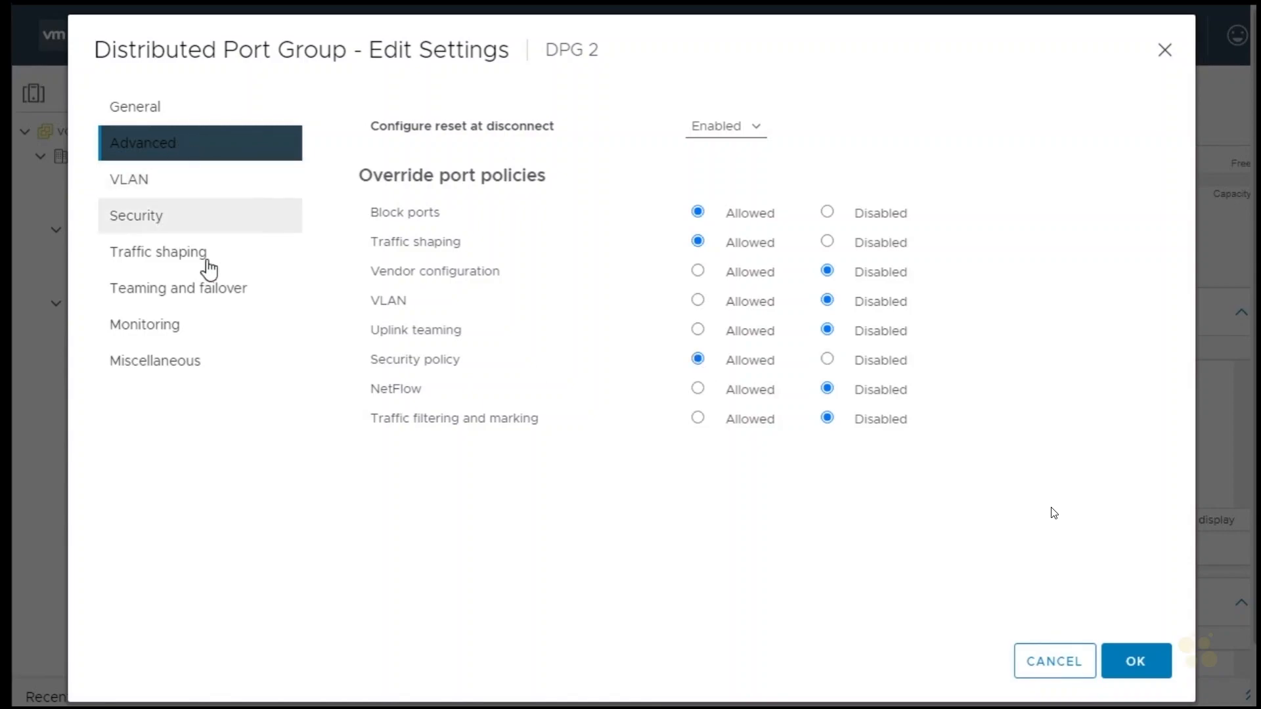
left_click(190, 288)
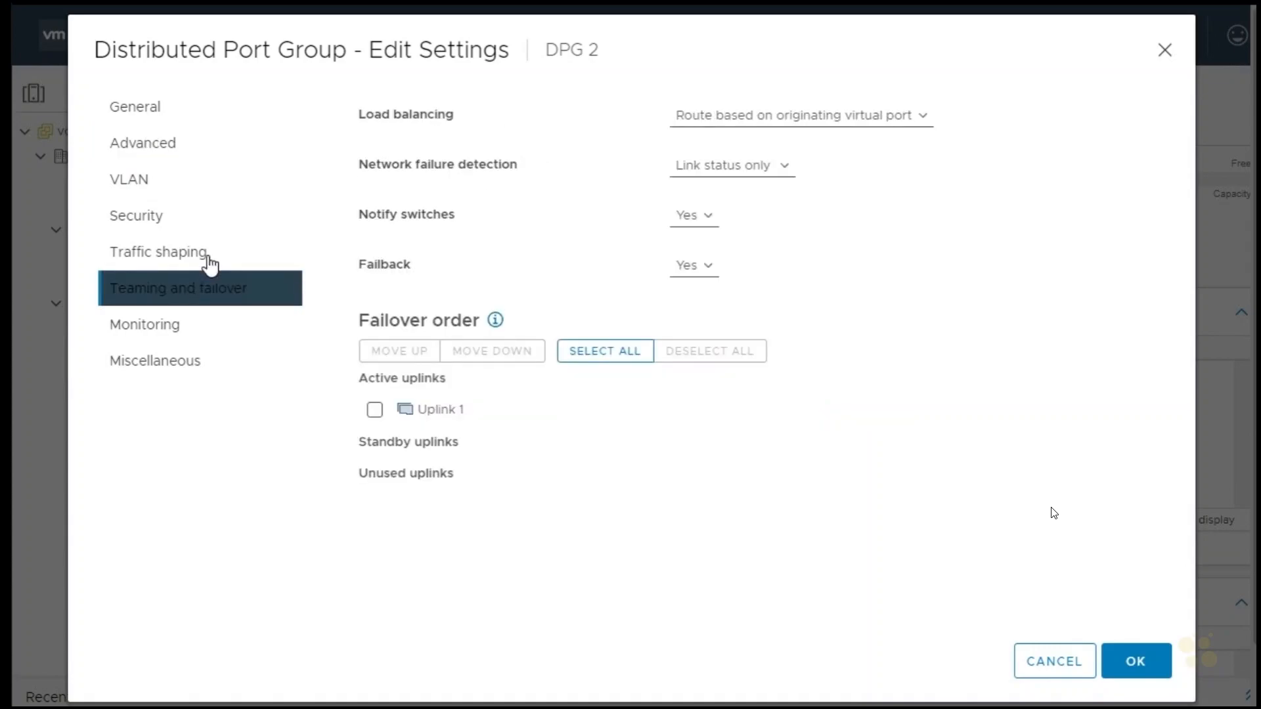
left_click(852, 120)
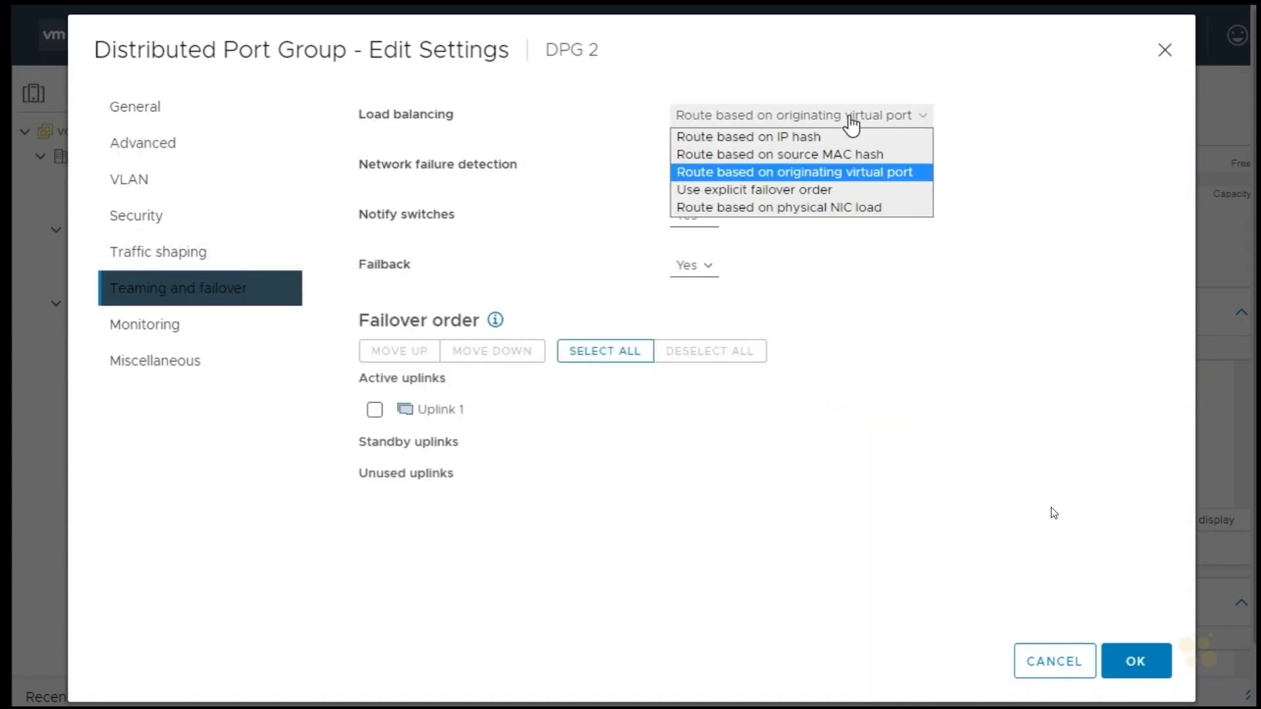
left_click(833, 209)
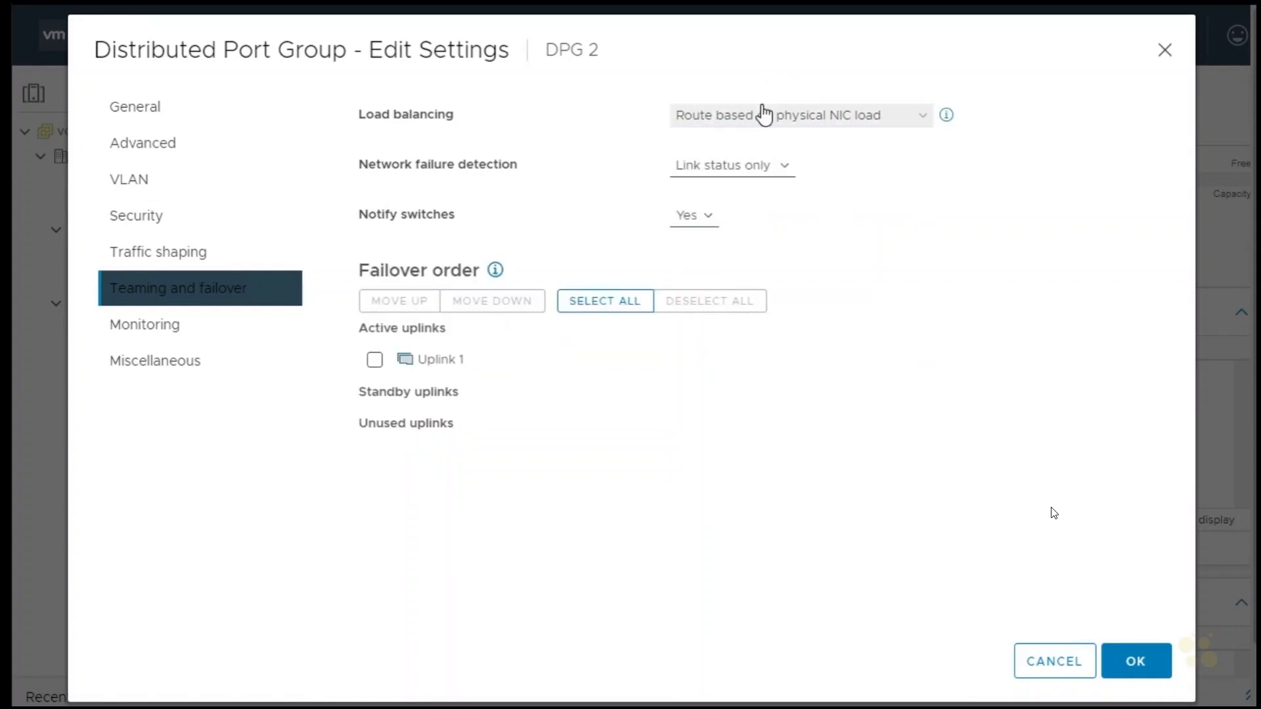
Enable NetFlow for DPG 2 and save the port group settings
left_click(170, 337)
left_click(722, 127)
left_click(716, 158)
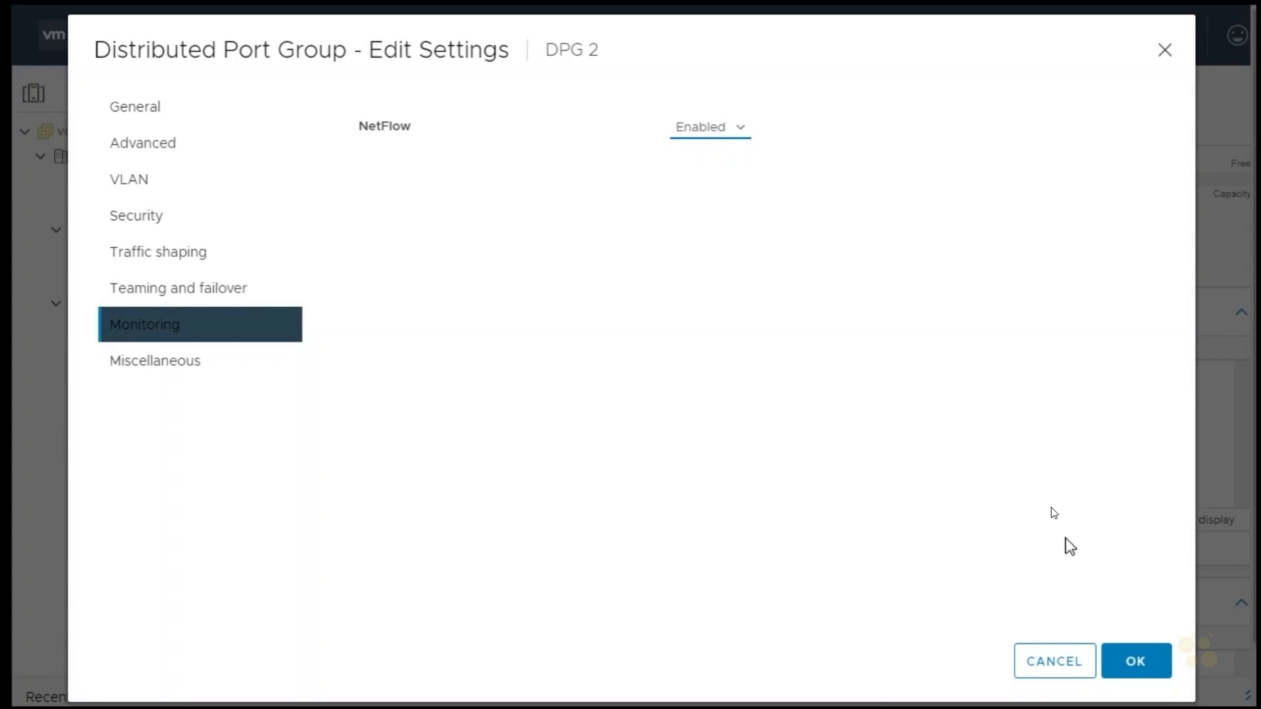
left_click(1143, 665)
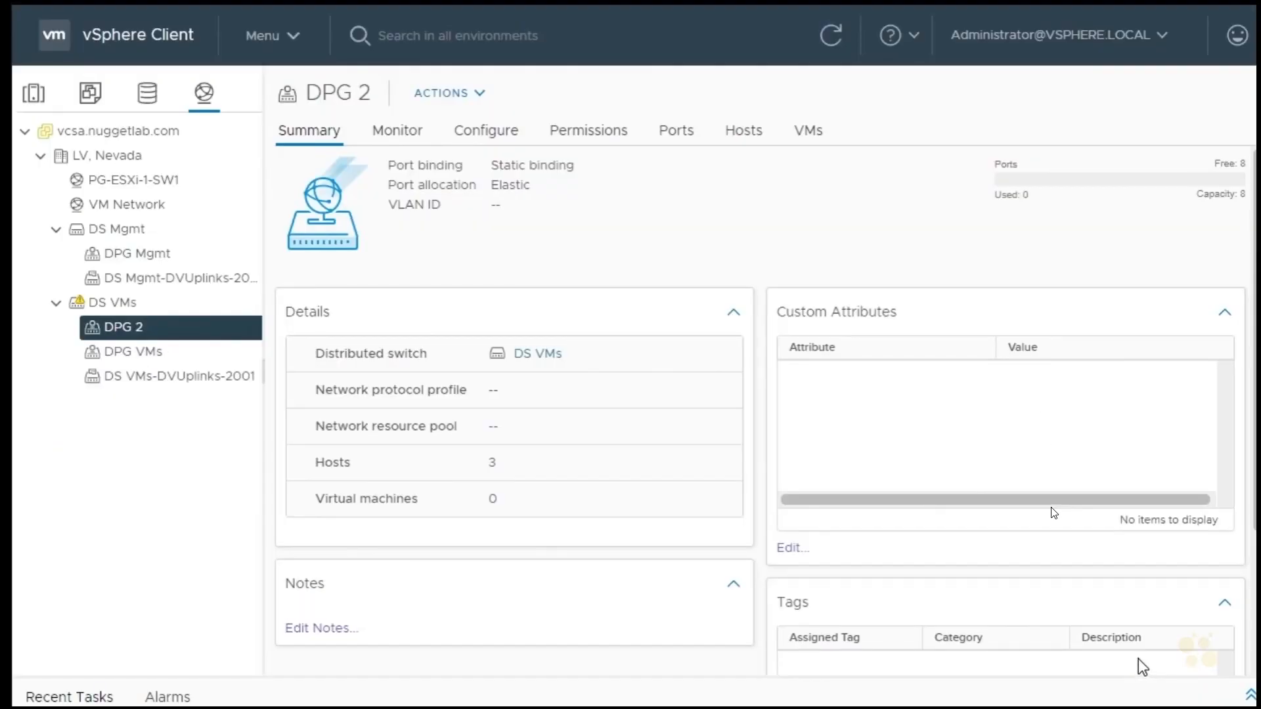
Start managing the distributed port groups of the DS VMs switch, choosing the Security and Traffic shaping policies for editing
left_click(137, 351)
left_click(137, 329)
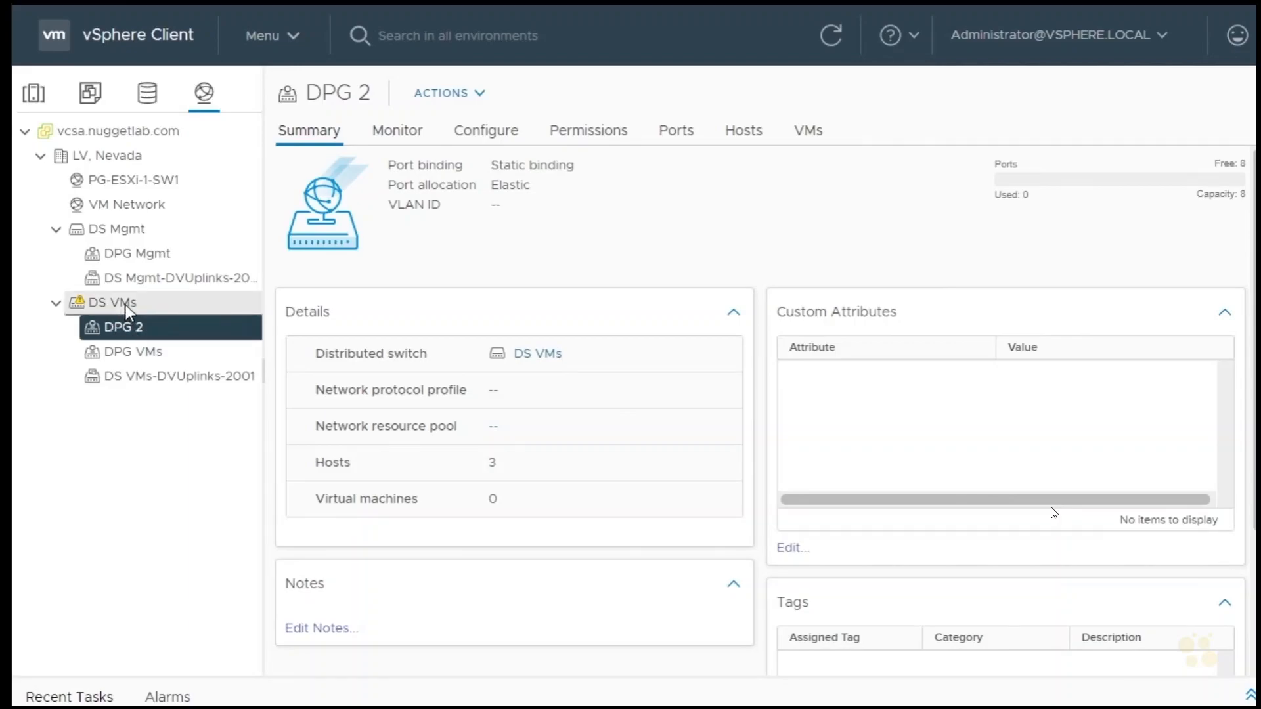
right_click(125, 305)
mouse_move(228, 360)
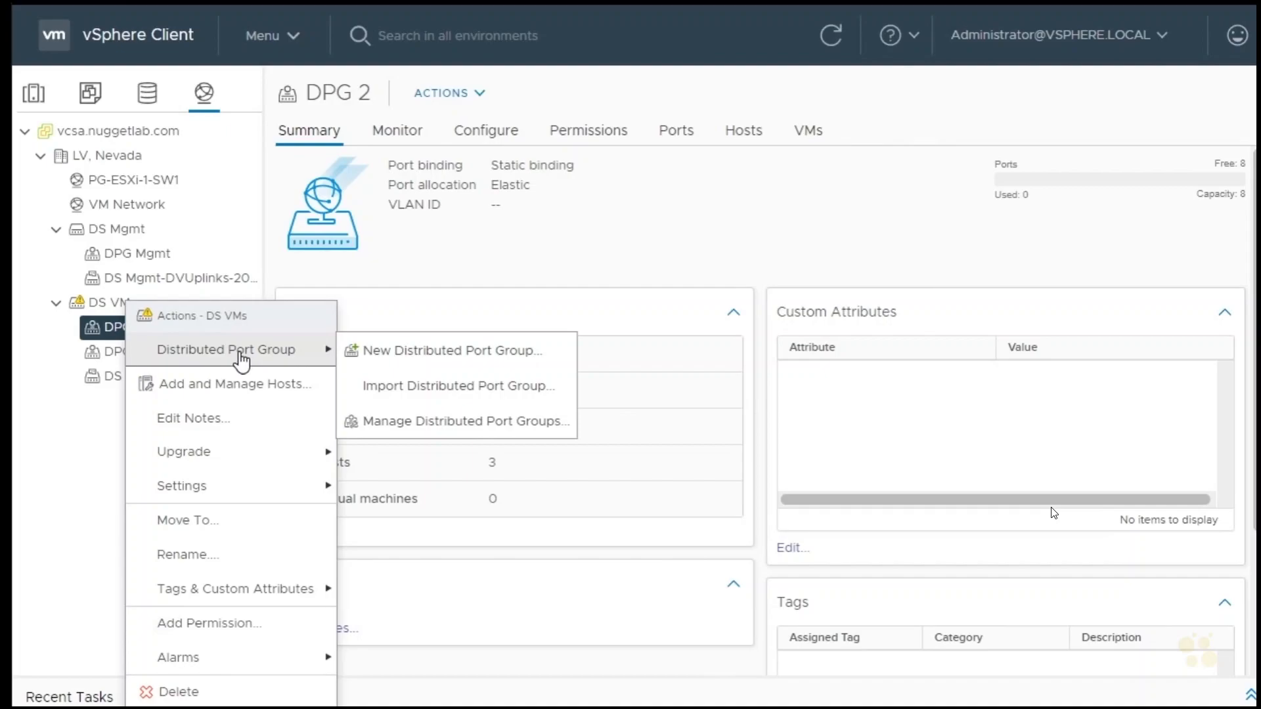
left_click(463, 426)
left_click(432, 285)
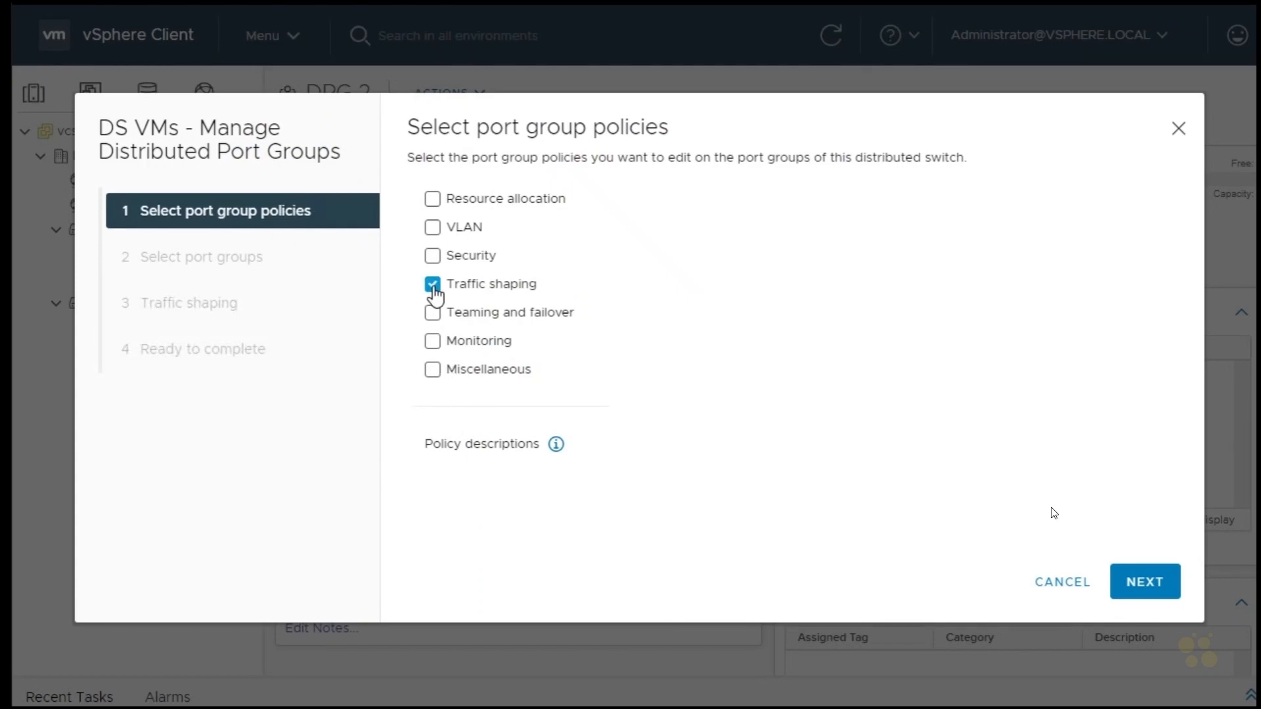
left_click(433, 258)
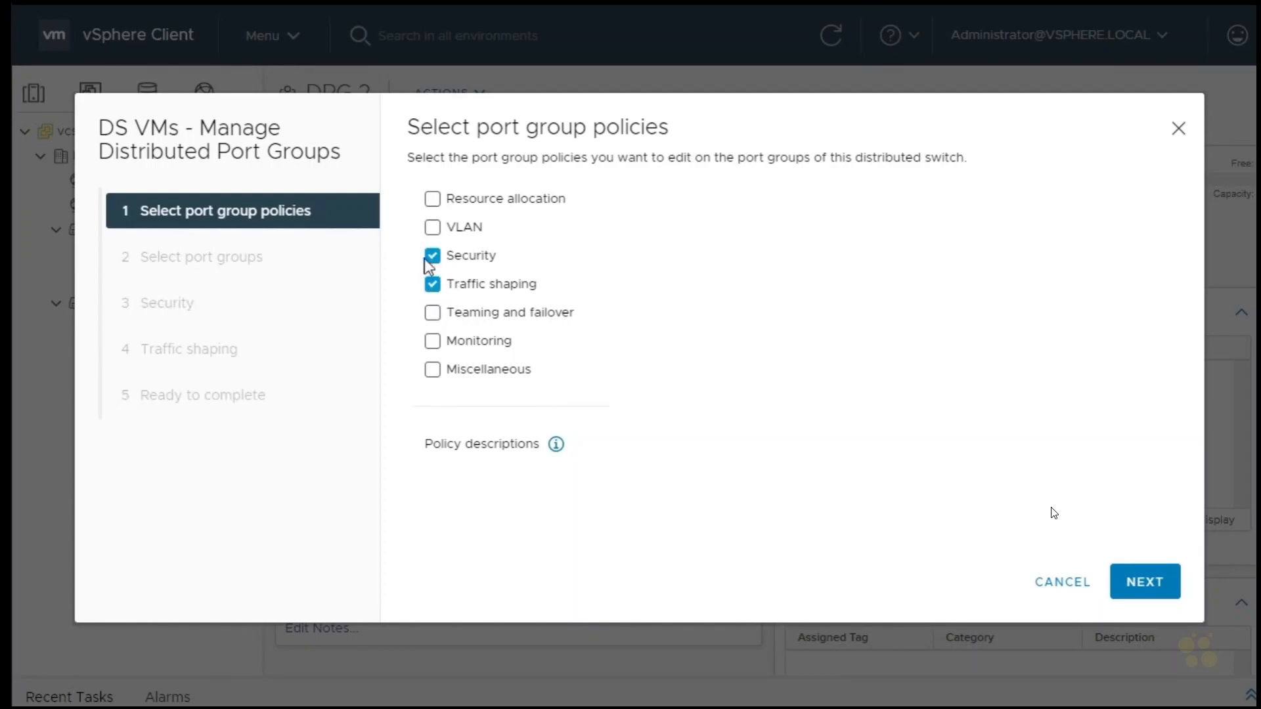
left_click(1151, 594)
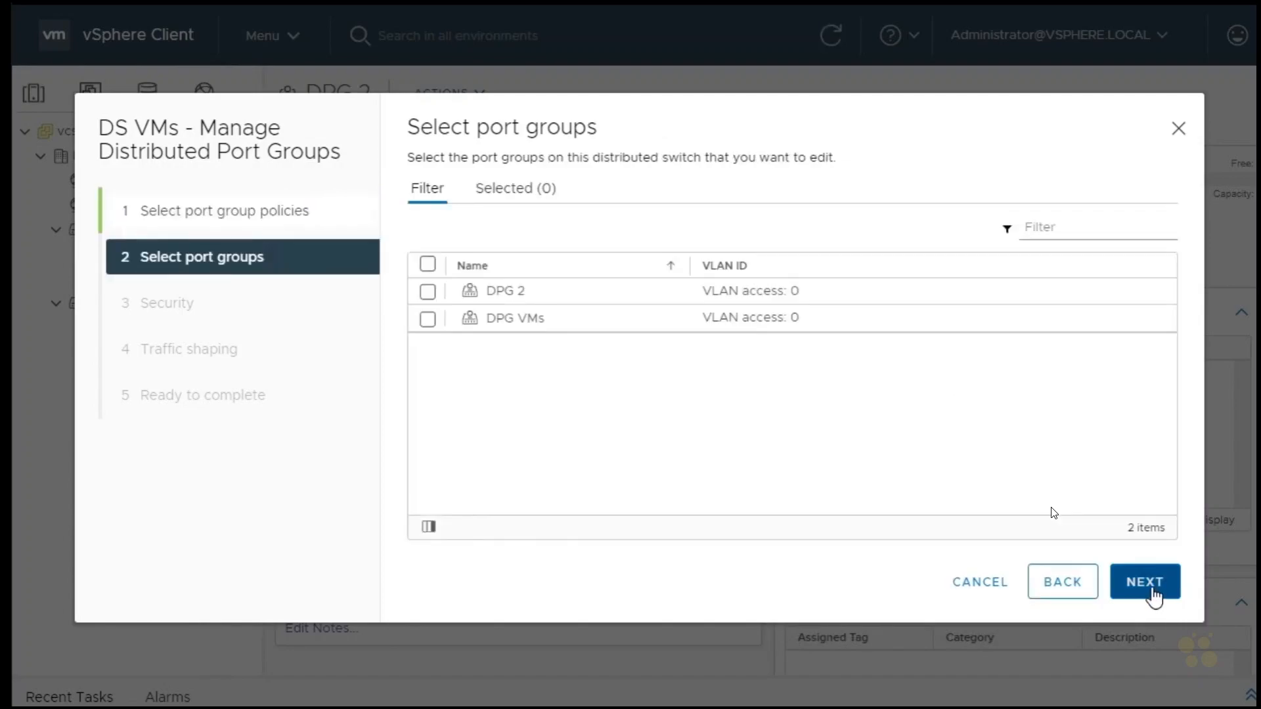
Select both DPG 2 and DPG VMs for editing and allow MAC address changes in their security policy
left_click(428, 265)
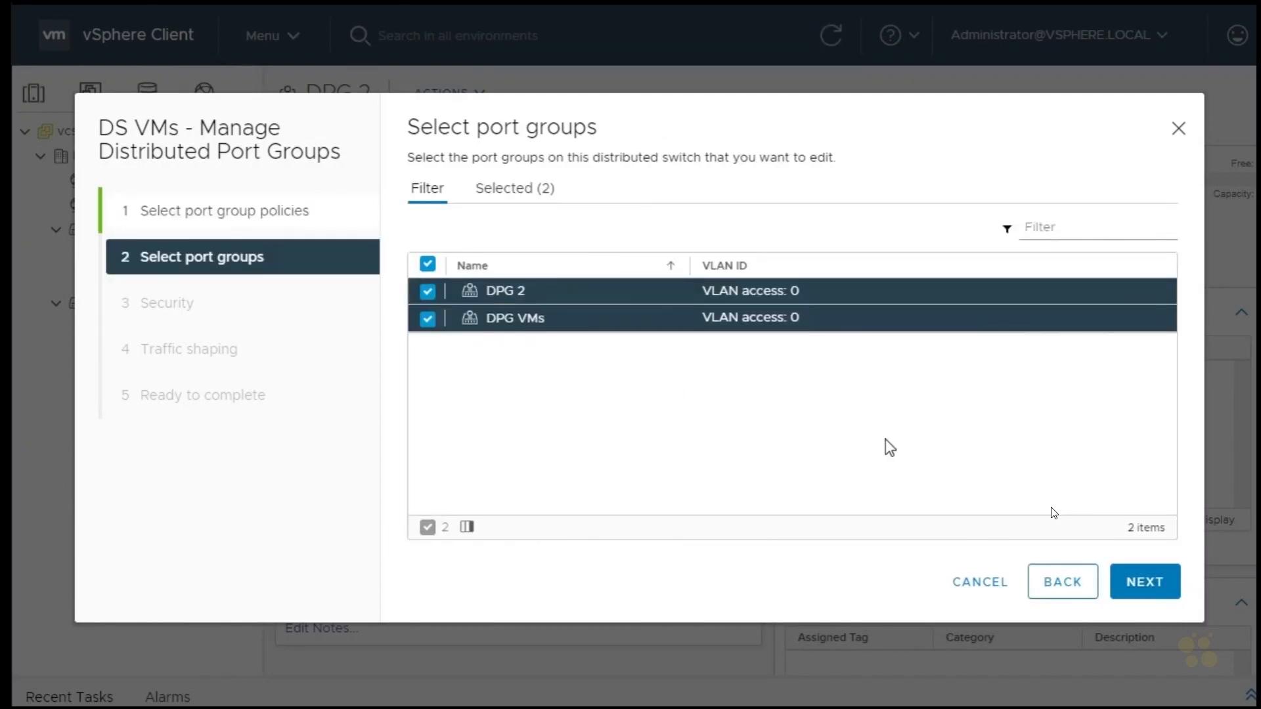
left_click(1140, 582)
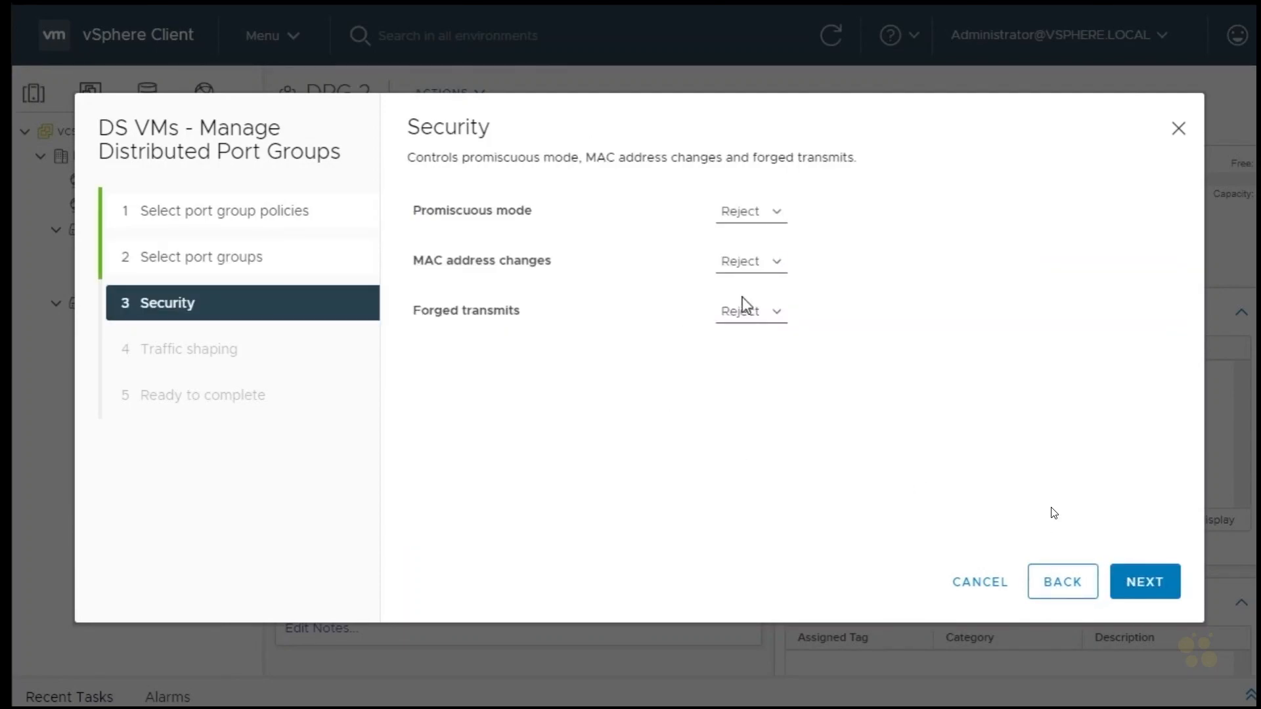
left_click(763, 266)
left_click(760, 284)
left_click(1145, 584)
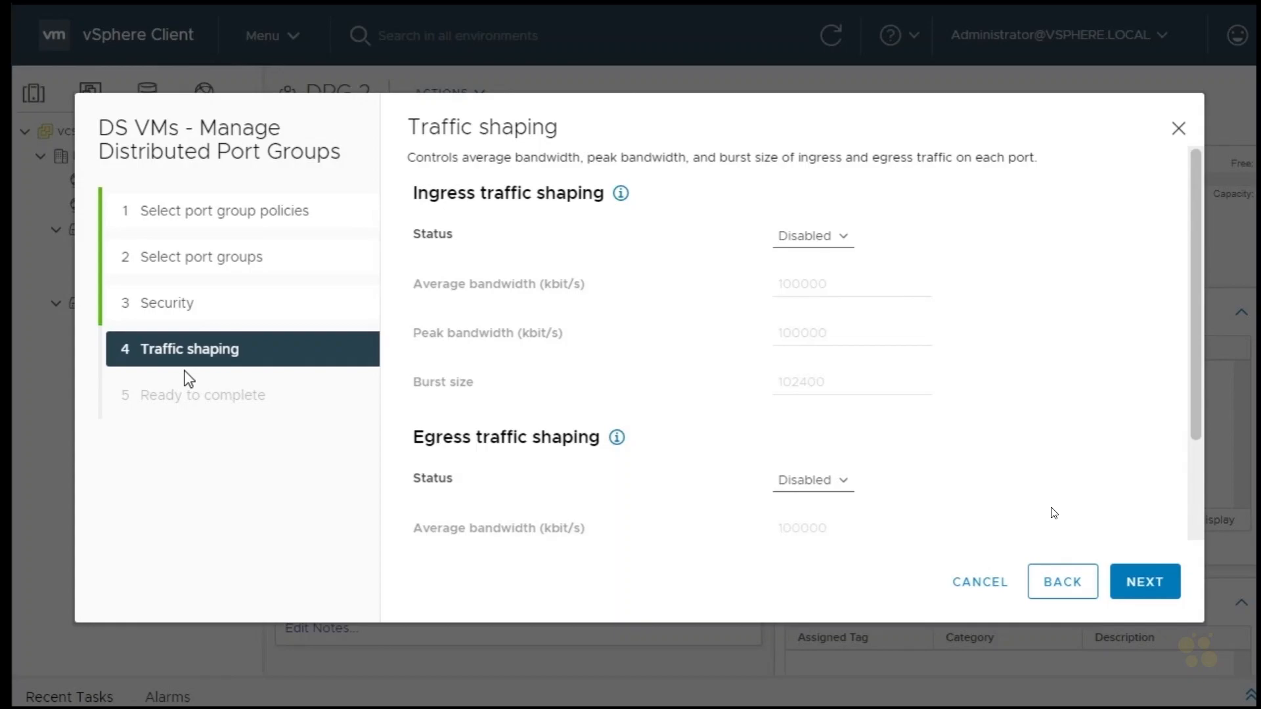
Enable ingress and egress traffic shaping for both port groups and apply the policy changes
left_click(821, 238)
left_click(821, 258)
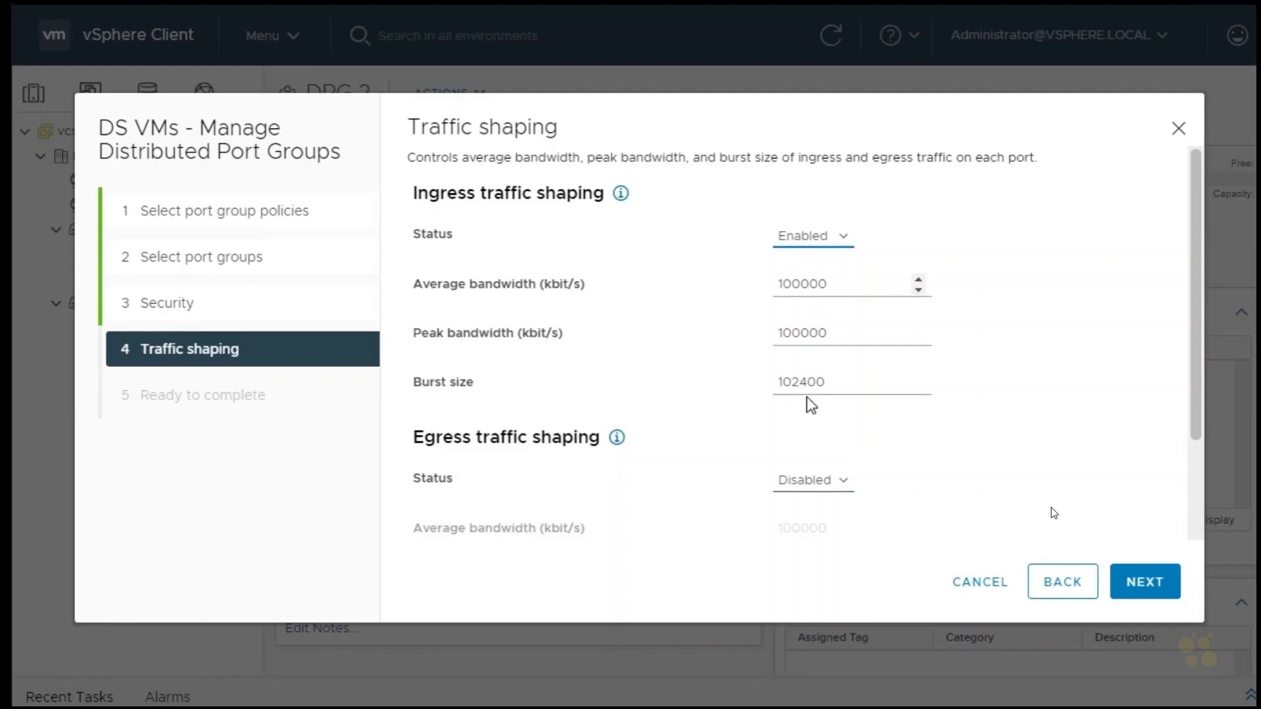
left_click(801, 487)
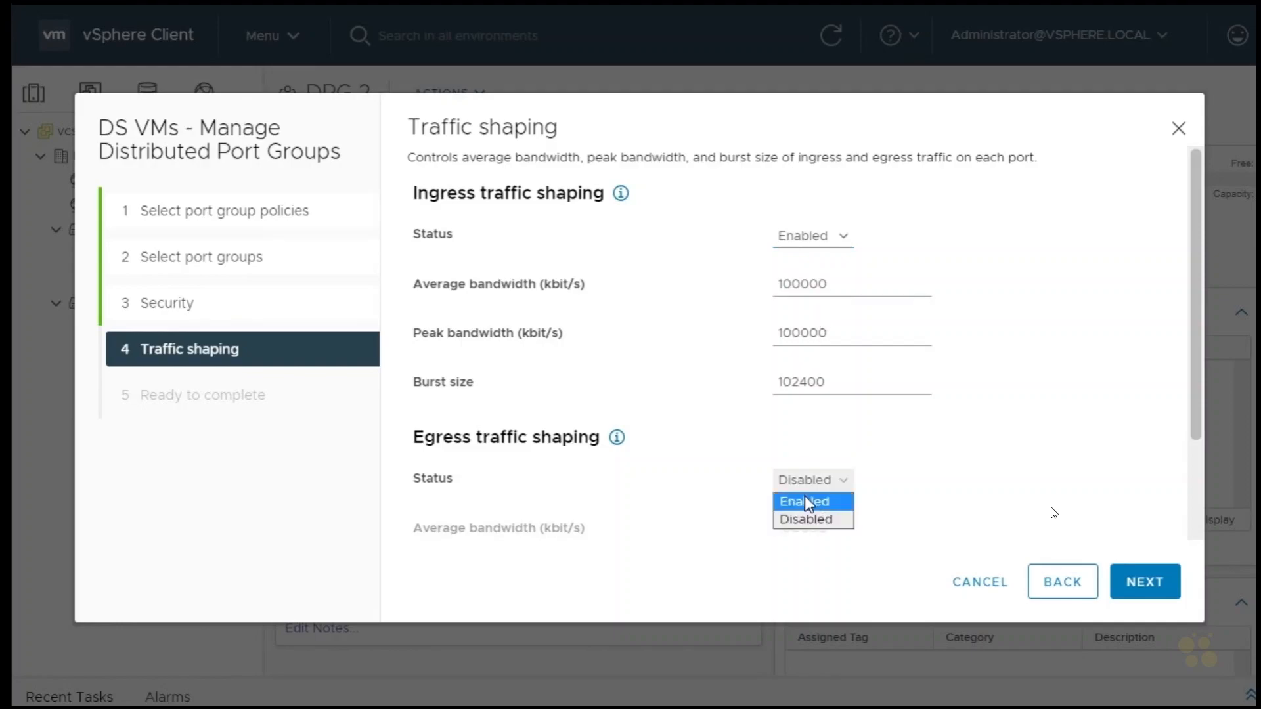
left_click(807, 499)
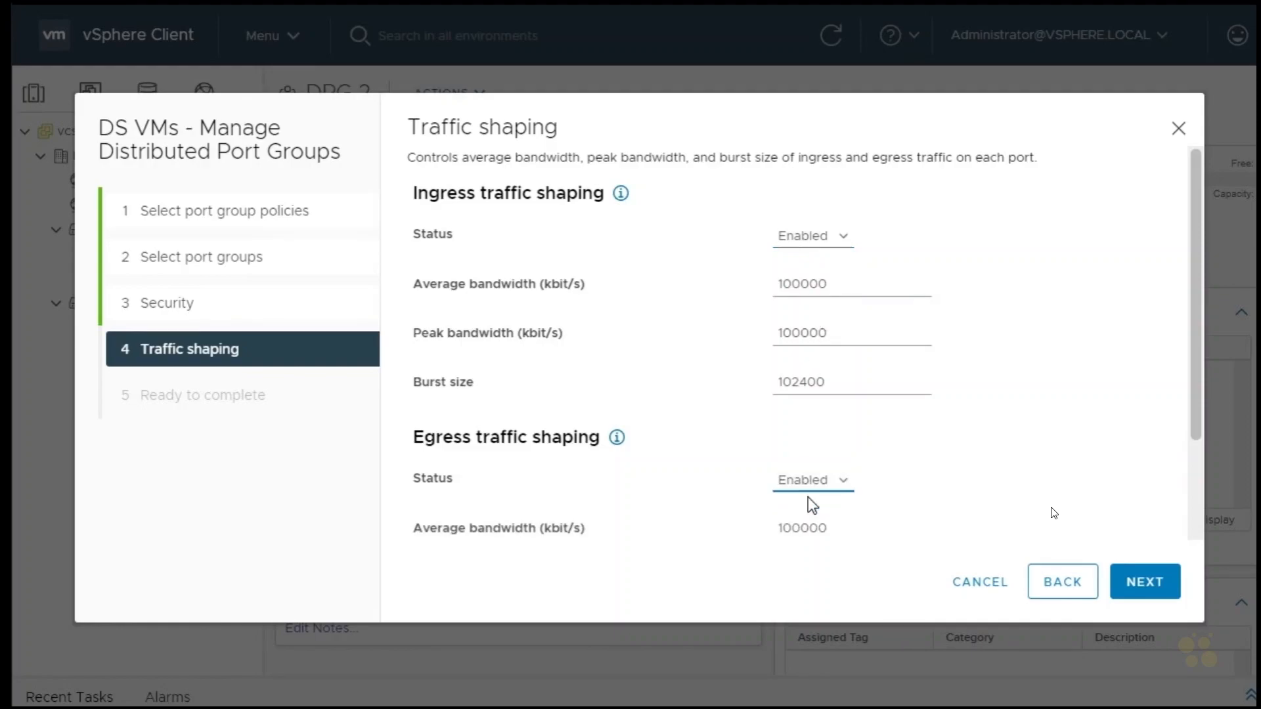
left_click(1152, 589)
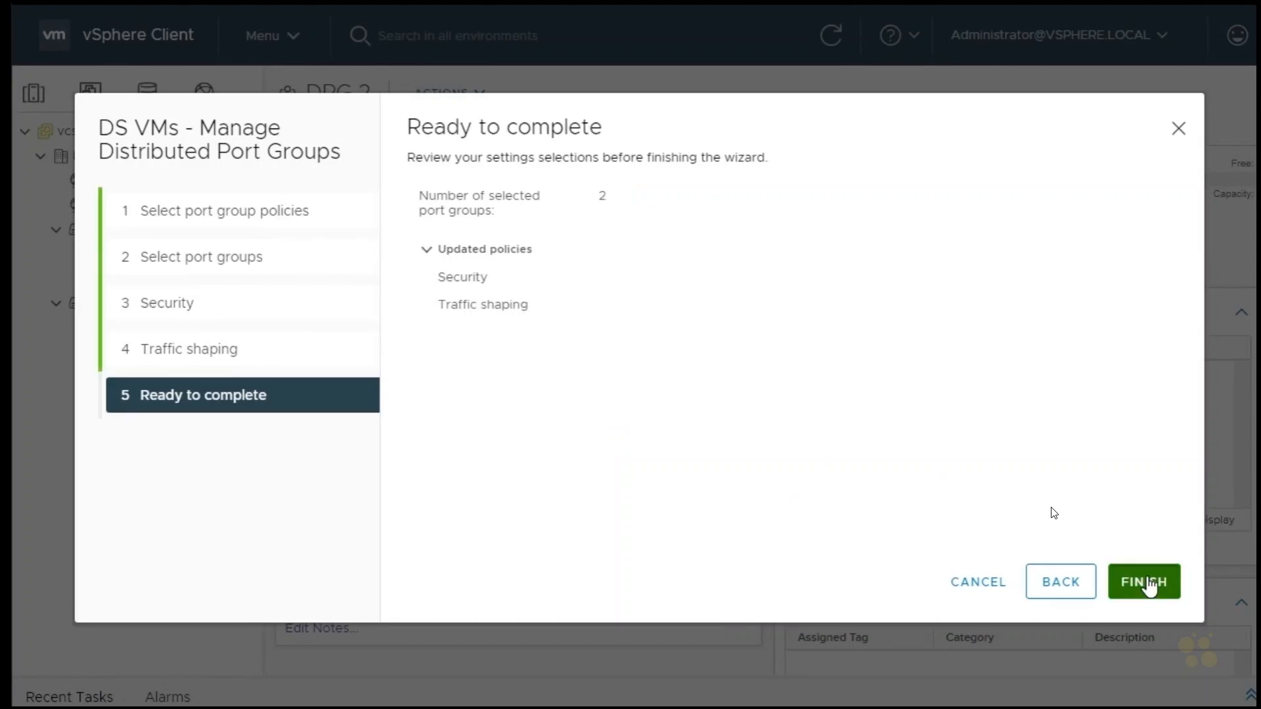
left_click(1146, 582)
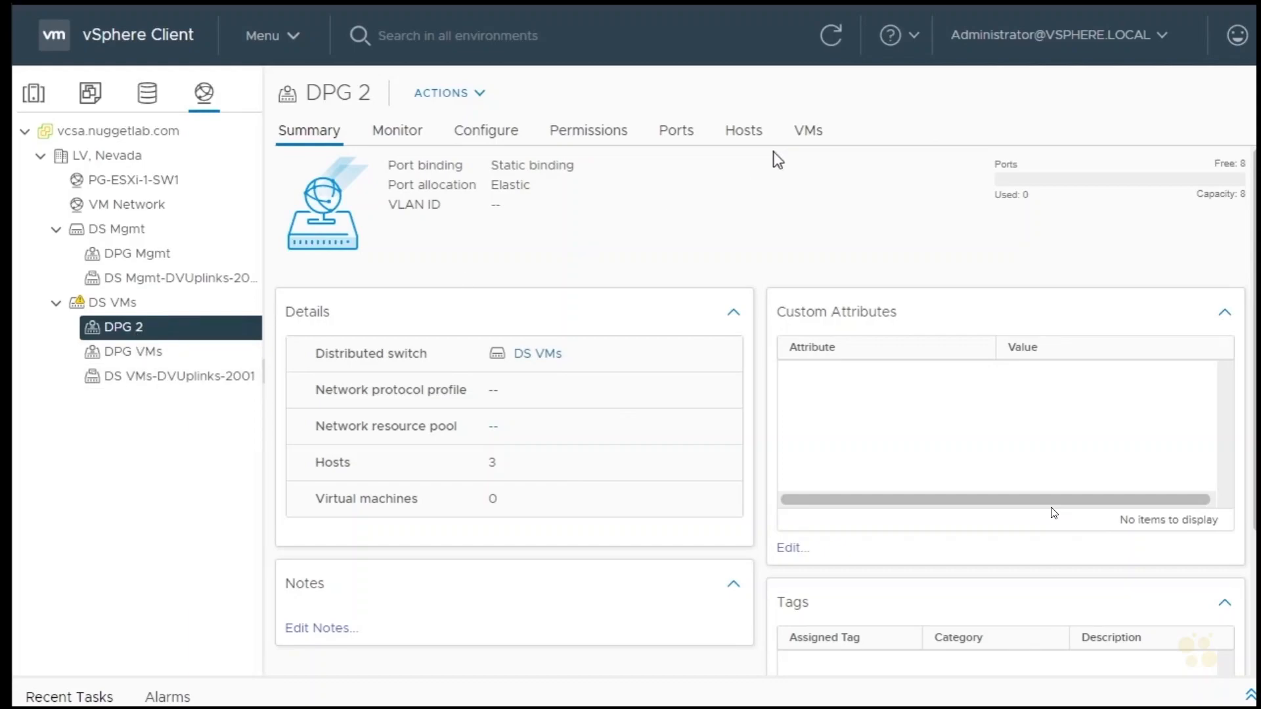
Check the VMs on DPG 2 and DPG VMs, and start migrating VMs from DPG VMs with DPG 2 as the destination network
left_click(805, 133)
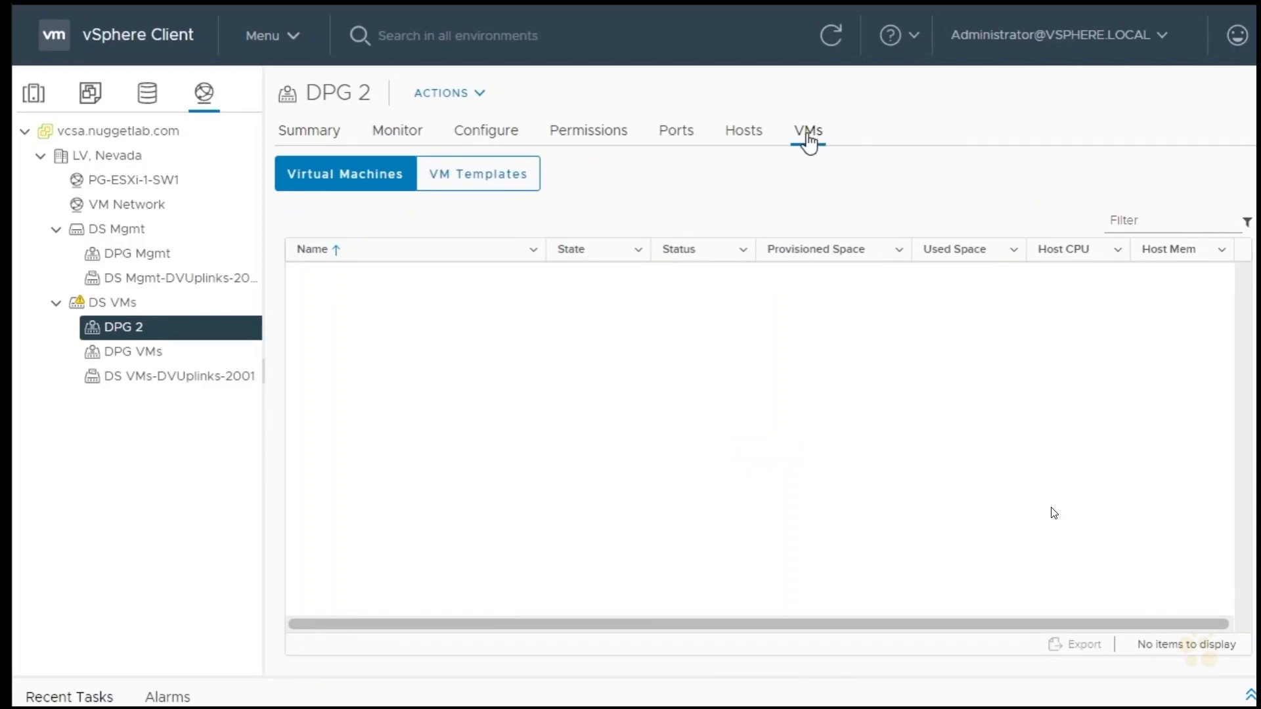
left_click(145, 355)
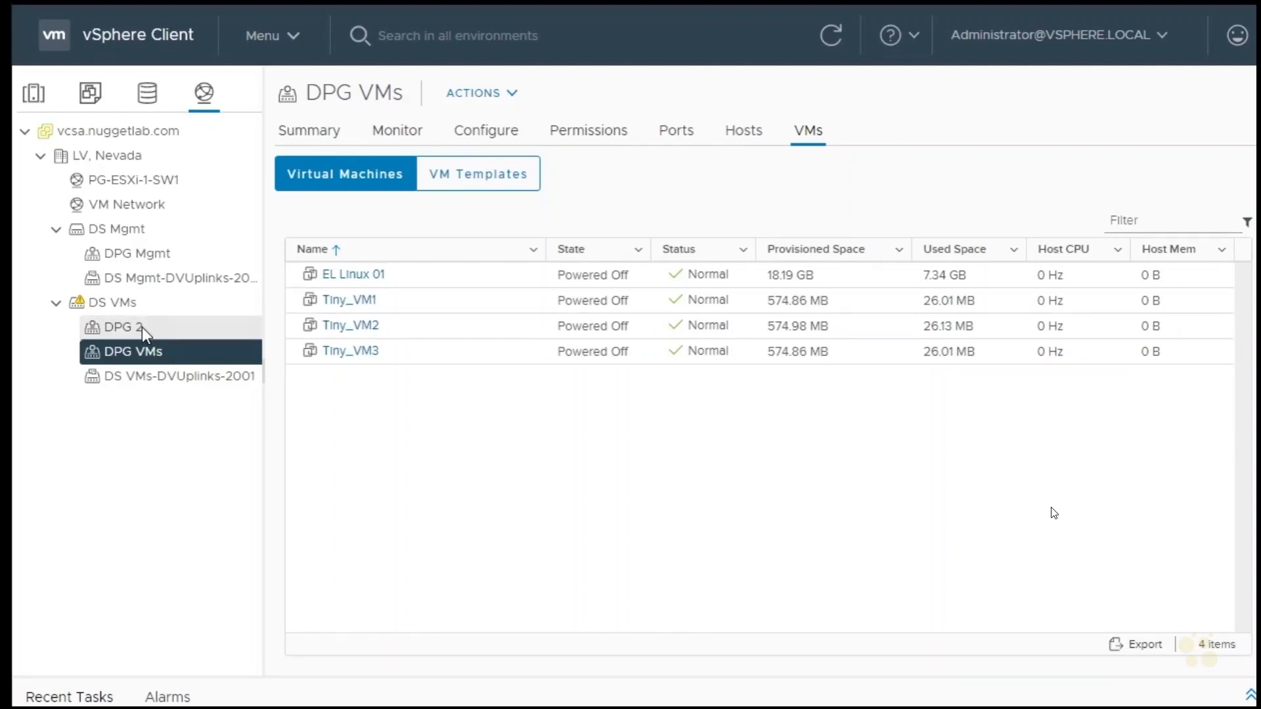
right_click(166, 355)
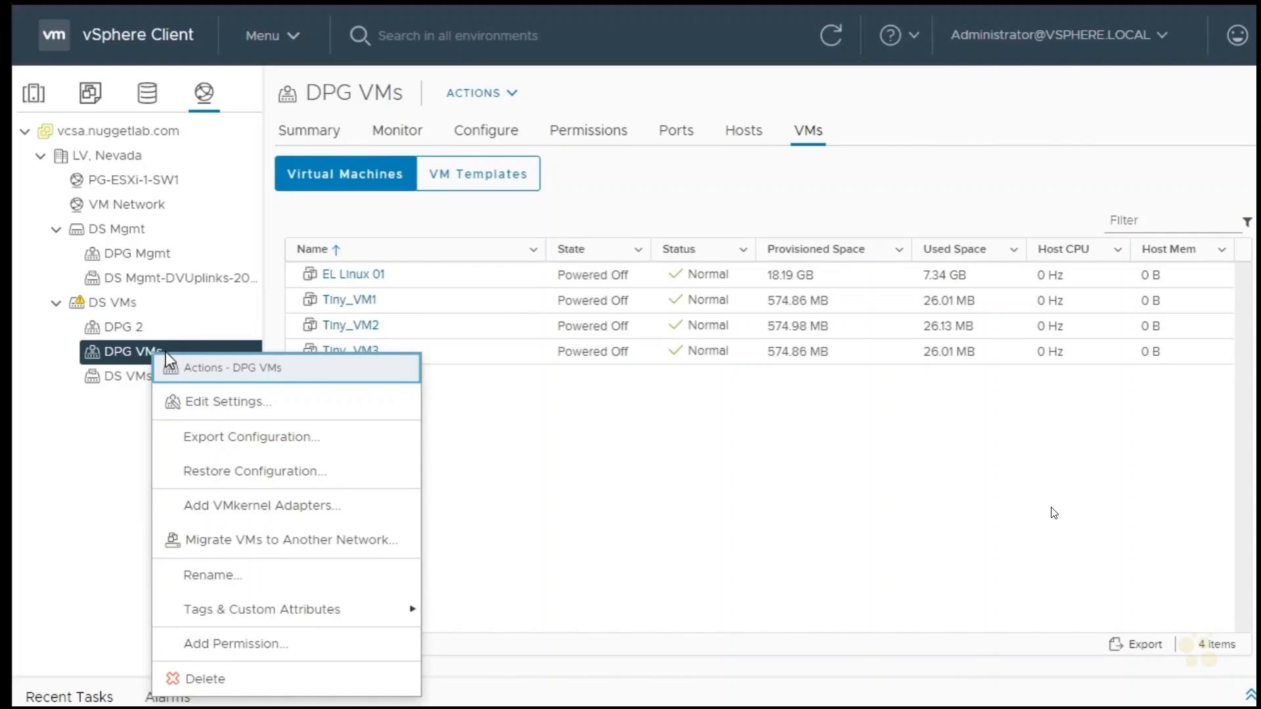
left_click(336, 554)
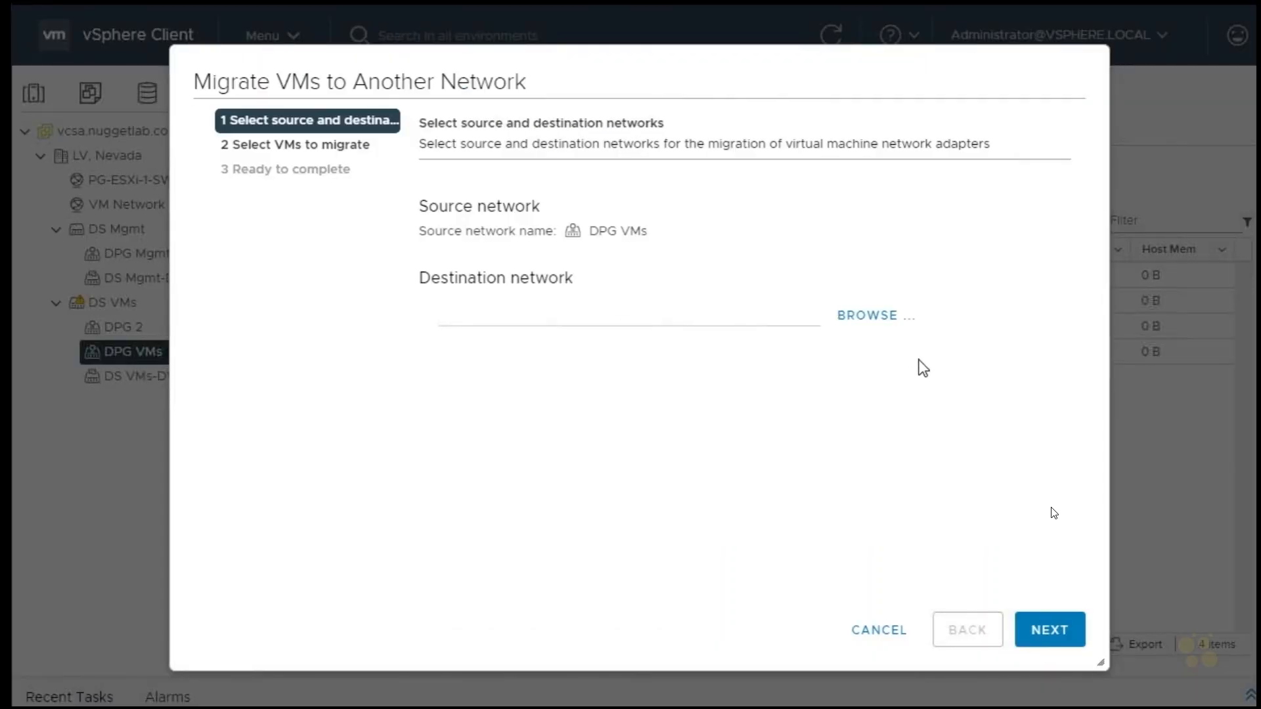
left_click(892, 322)
left_click(440, 289)
left_click(866, 545)
Choose Tiny_VM1 as the virtual machine to migrate to DPG 2 and complete the migration
left_click(1042, 632)
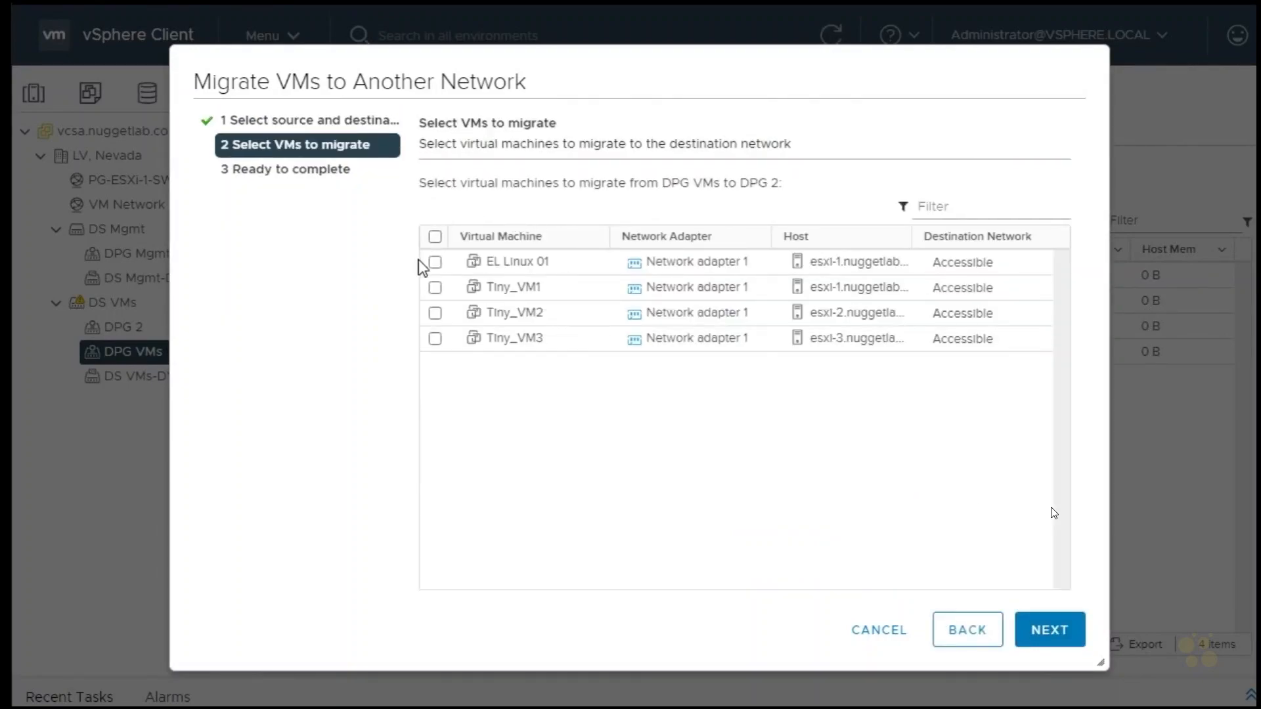
left_click(435, 288)
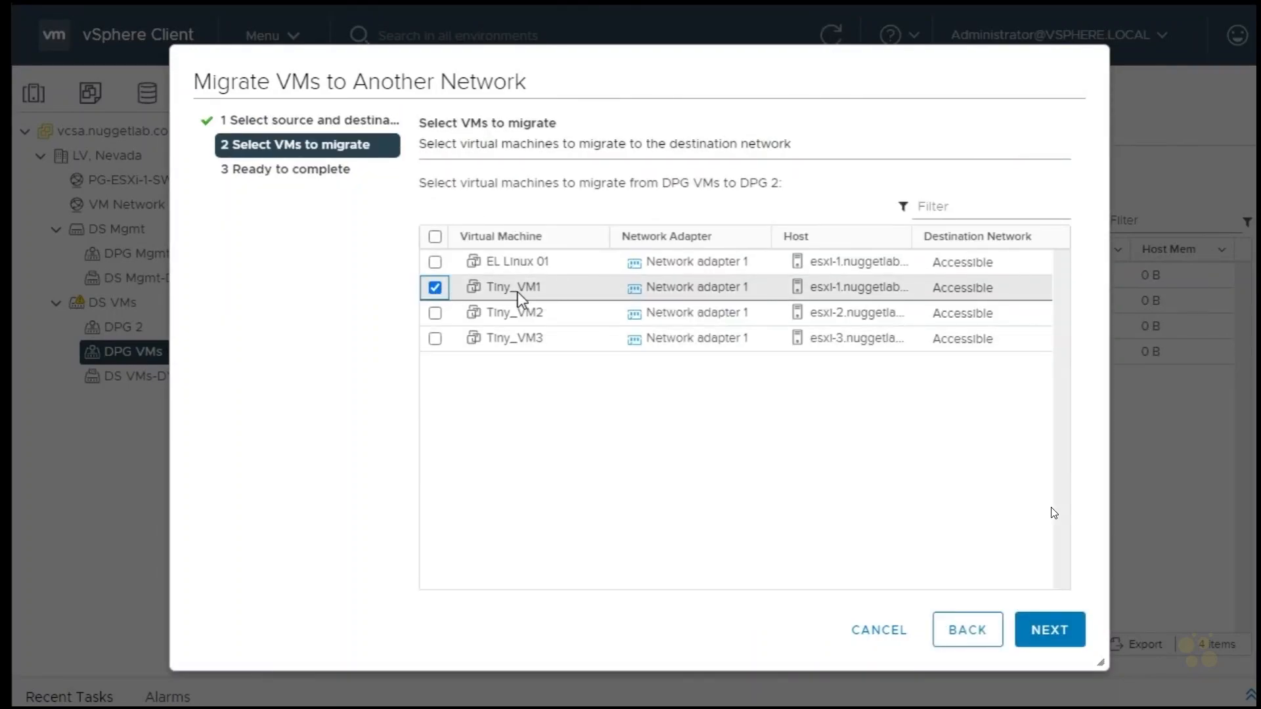
left_click(1043, 640)
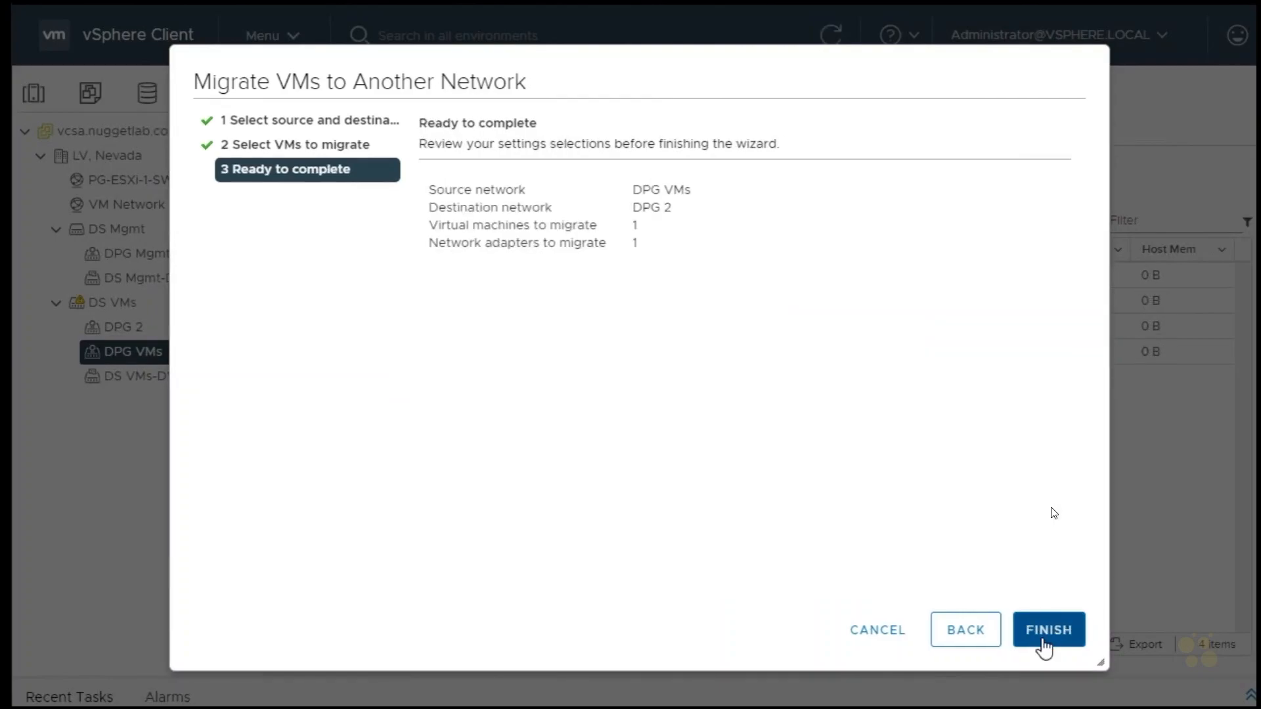
left_click(1043, 640)
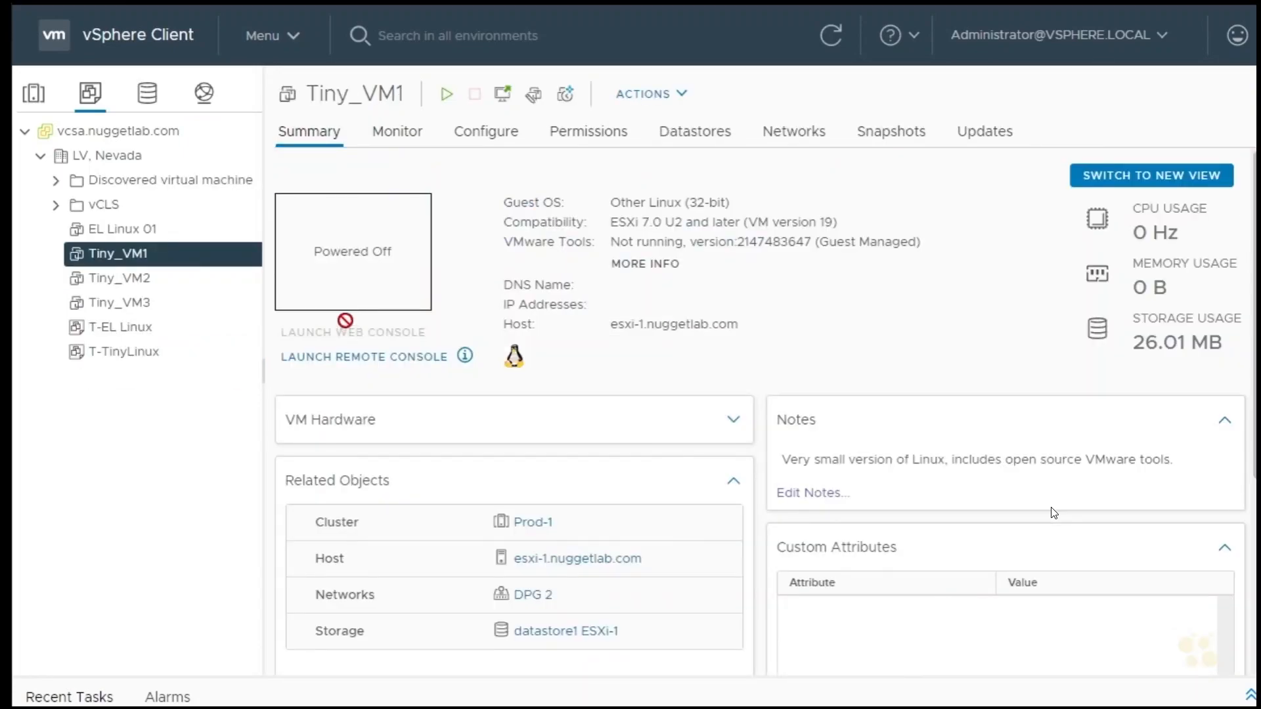
Power on Tiny_VM1 and open its remote console
left_click(446, 96)
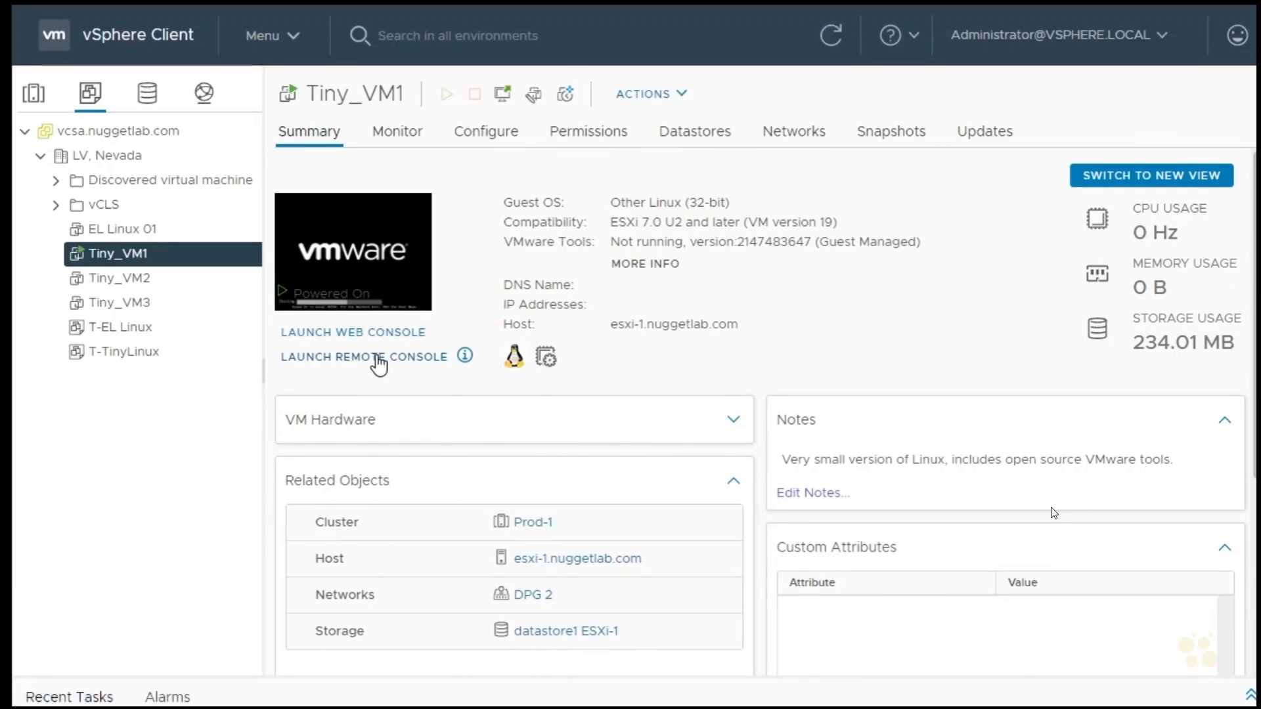
left_click(378, 358)
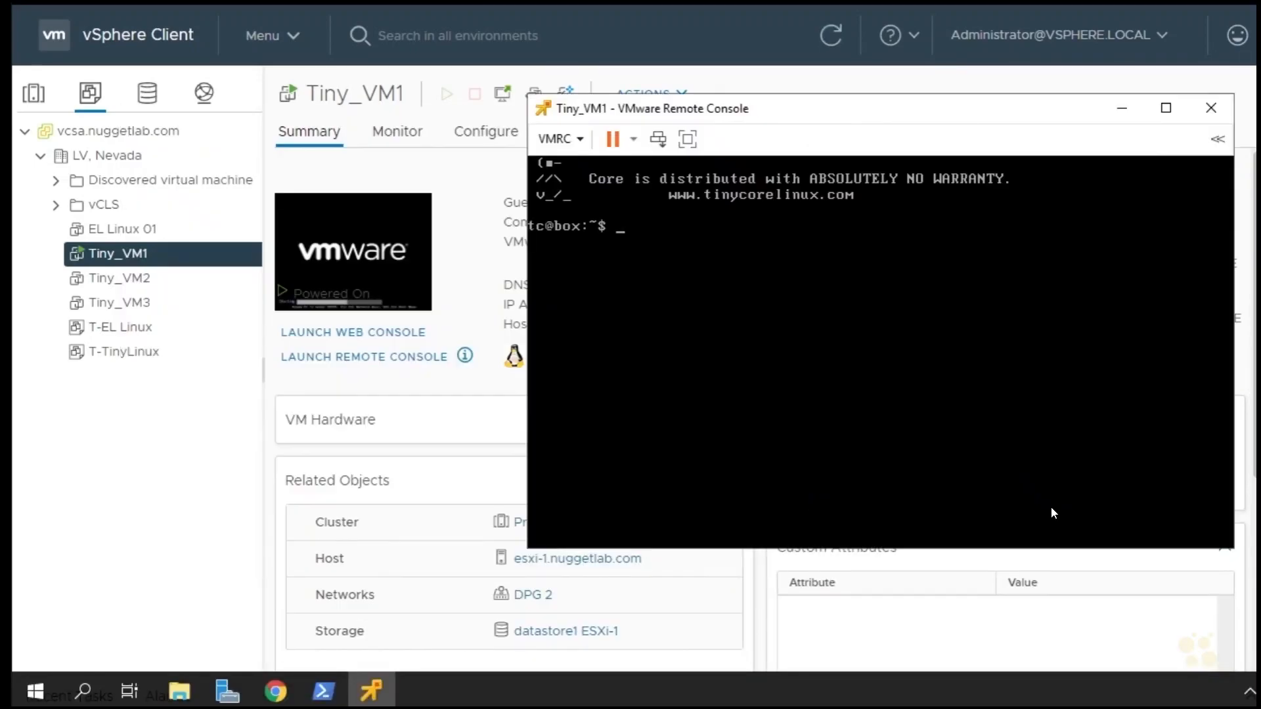
type("ping")
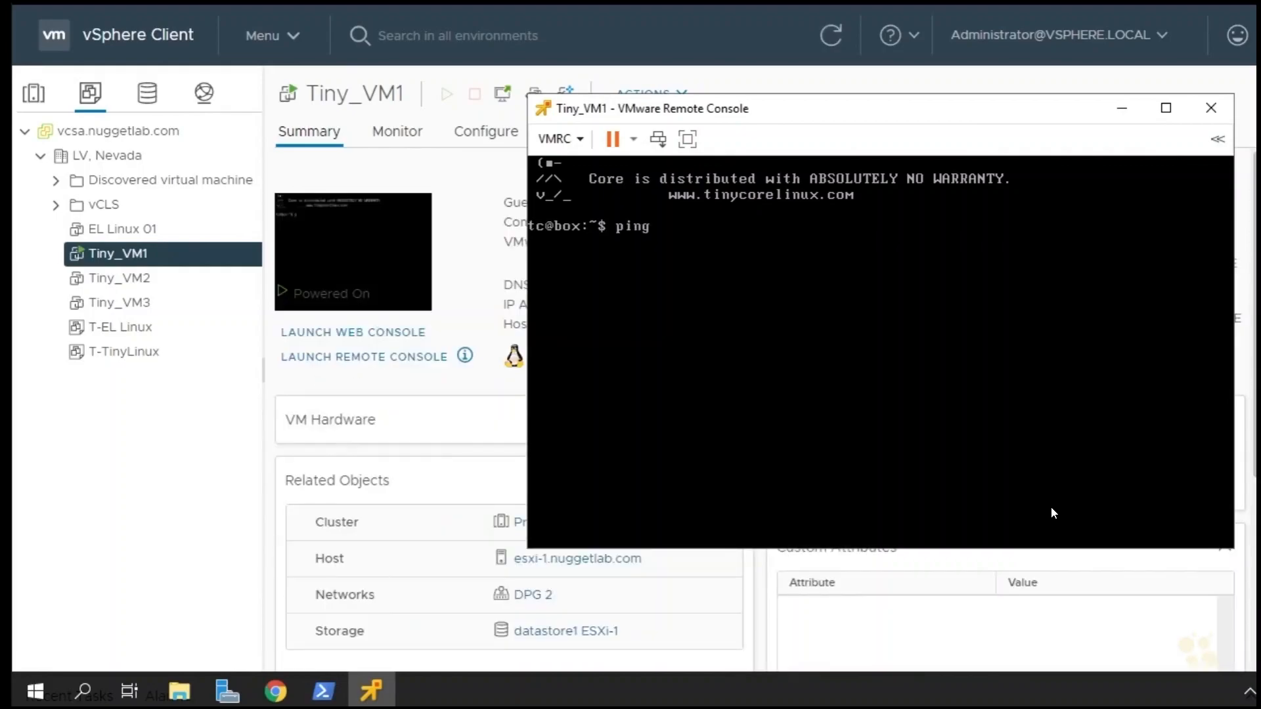
type(" www.vmware.com")
key("Return")
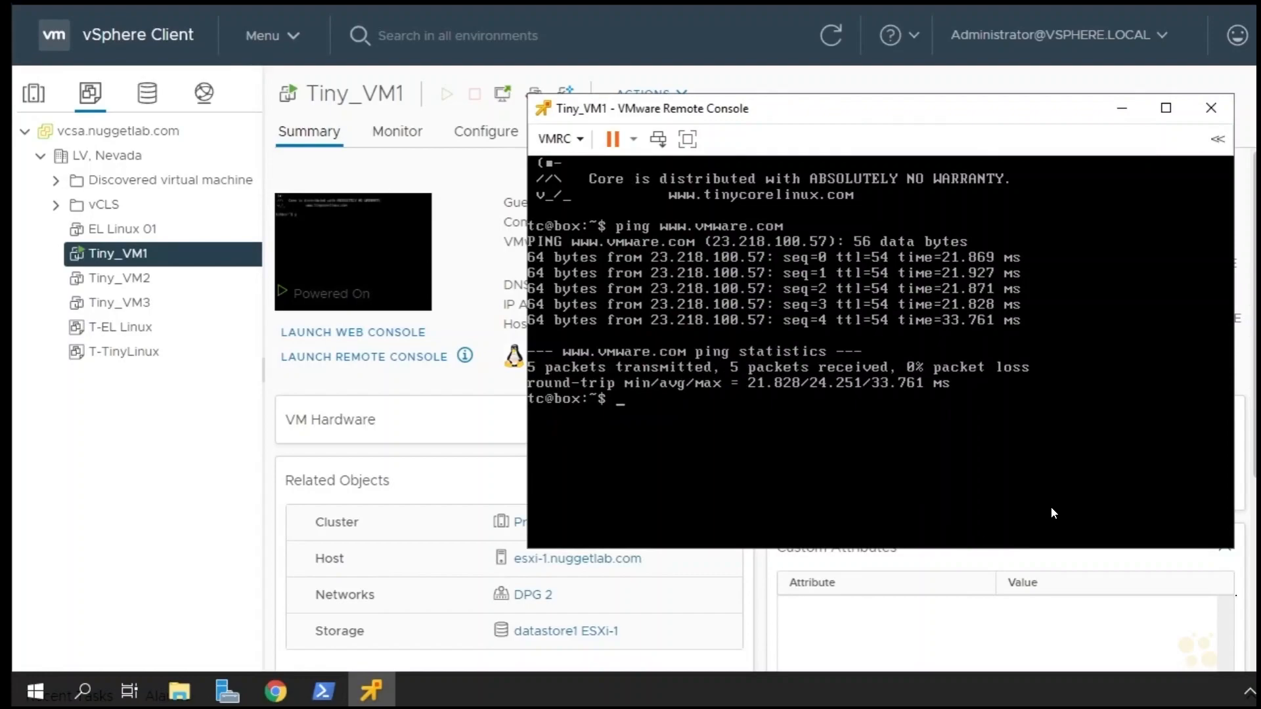
key("Up")
key("Return")
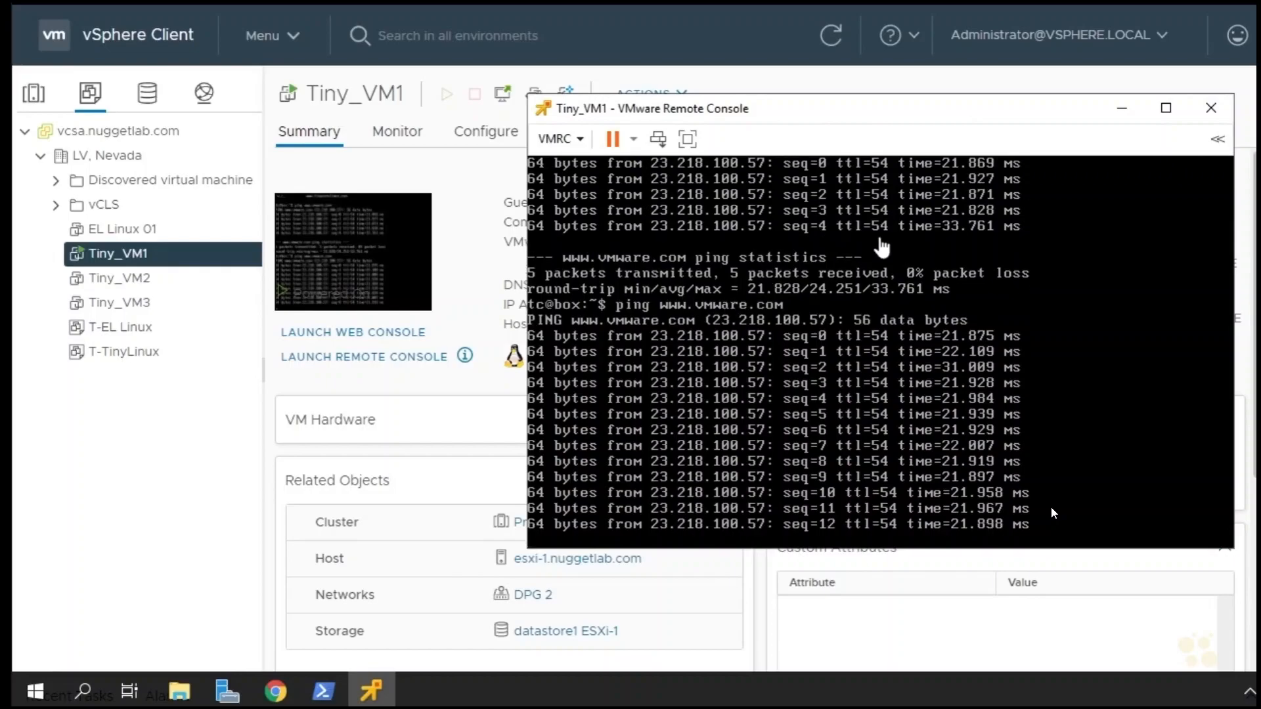
Set Block All Ports to Yes on the DPG 2 port group and check the running ping in the Tiny_VM1 console
left_click(209, 101)
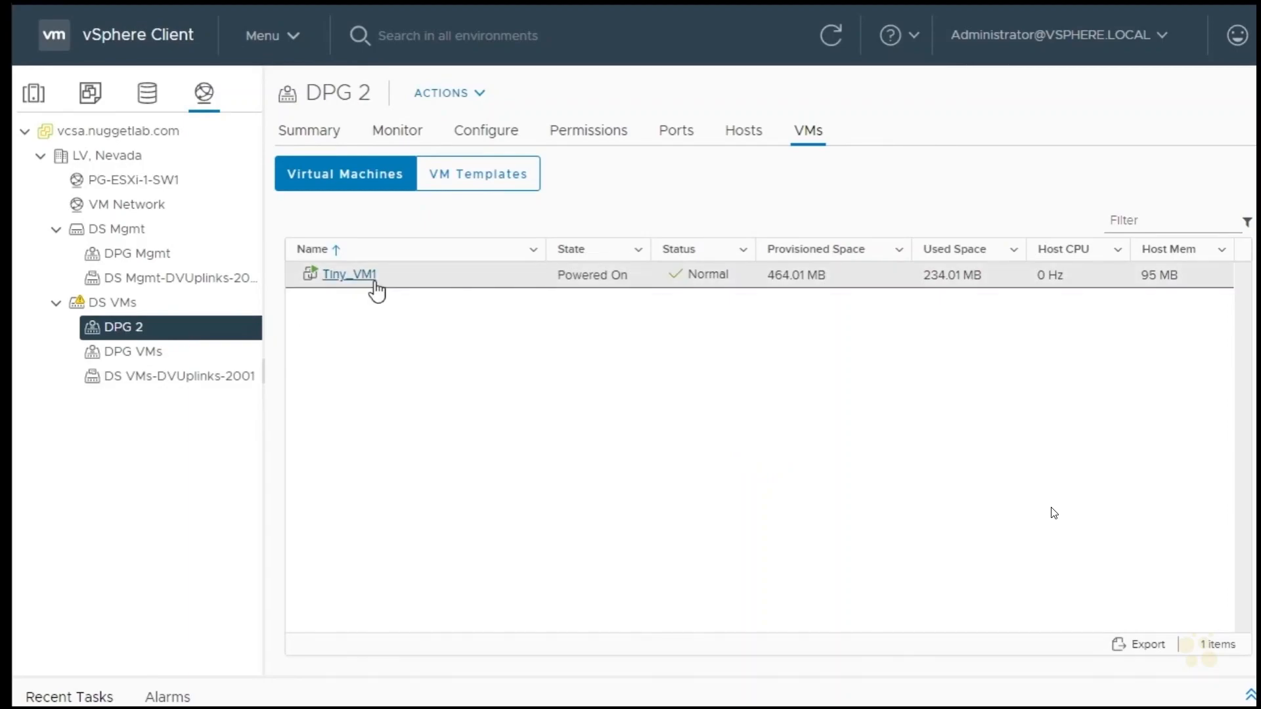
right_click(151, 333)
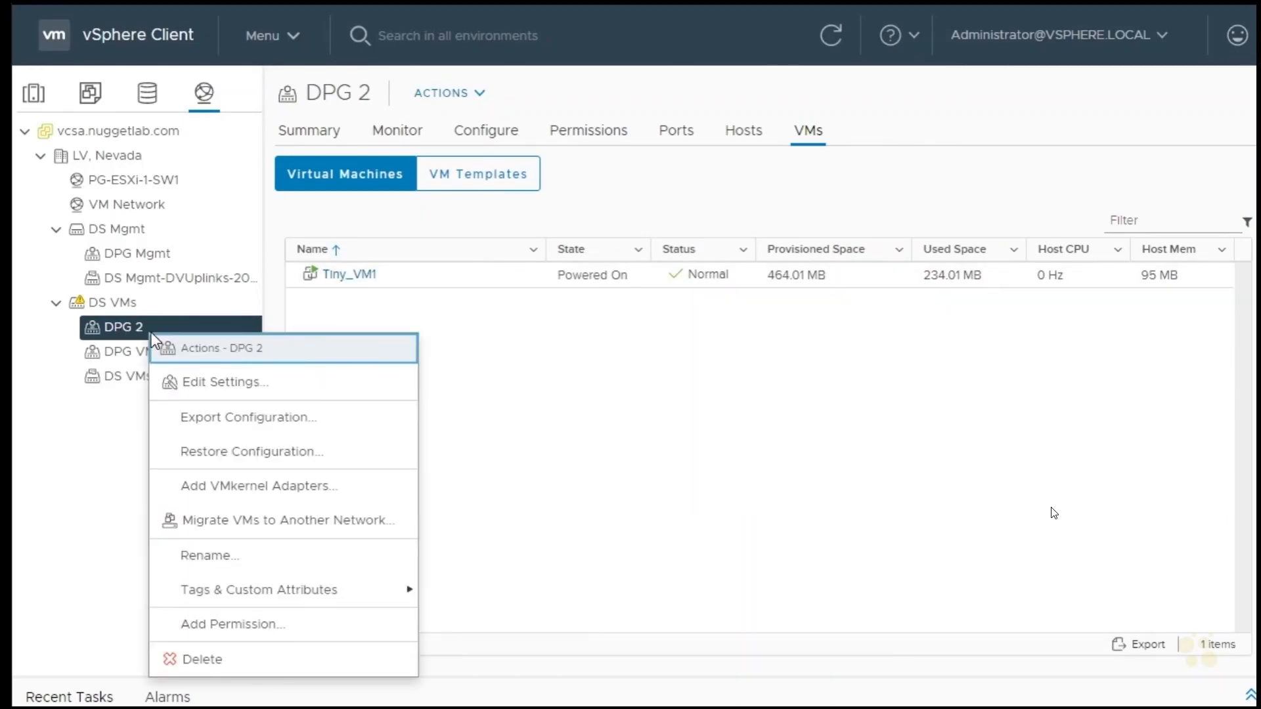
left_click(244, 388)
left_click(142, 365)
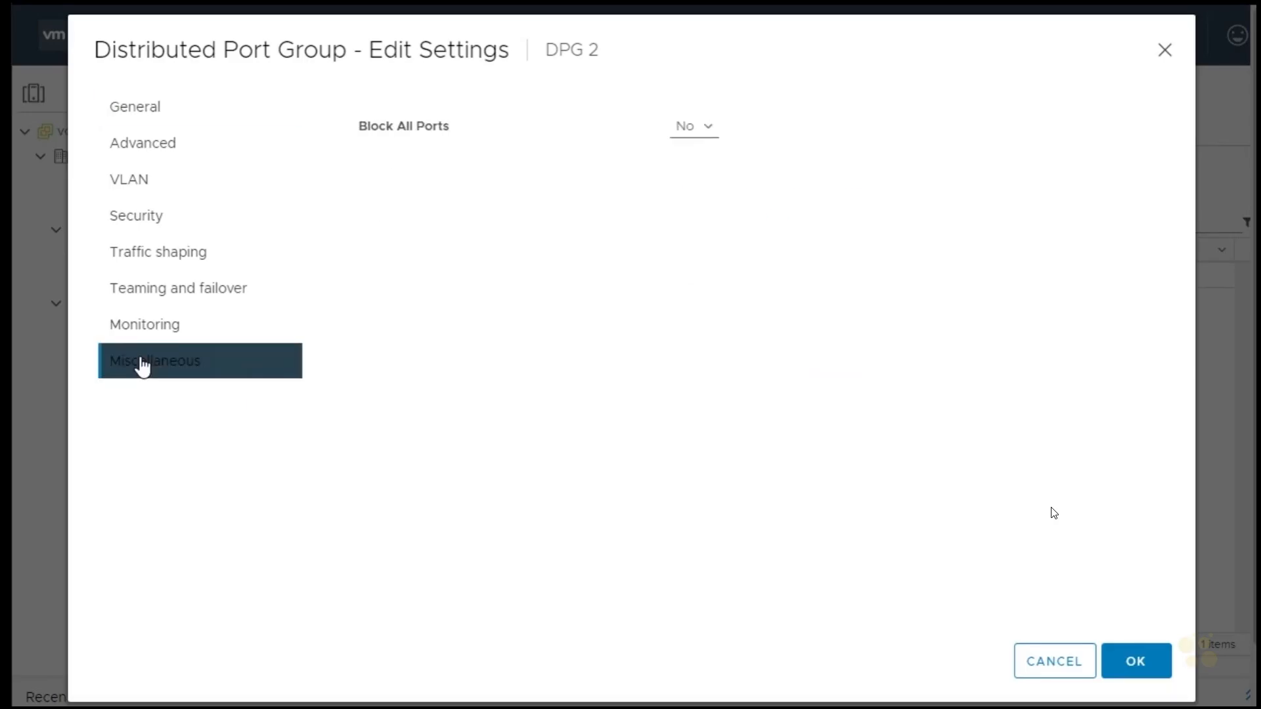
left_click(684, 128)
left_click(695, 148)
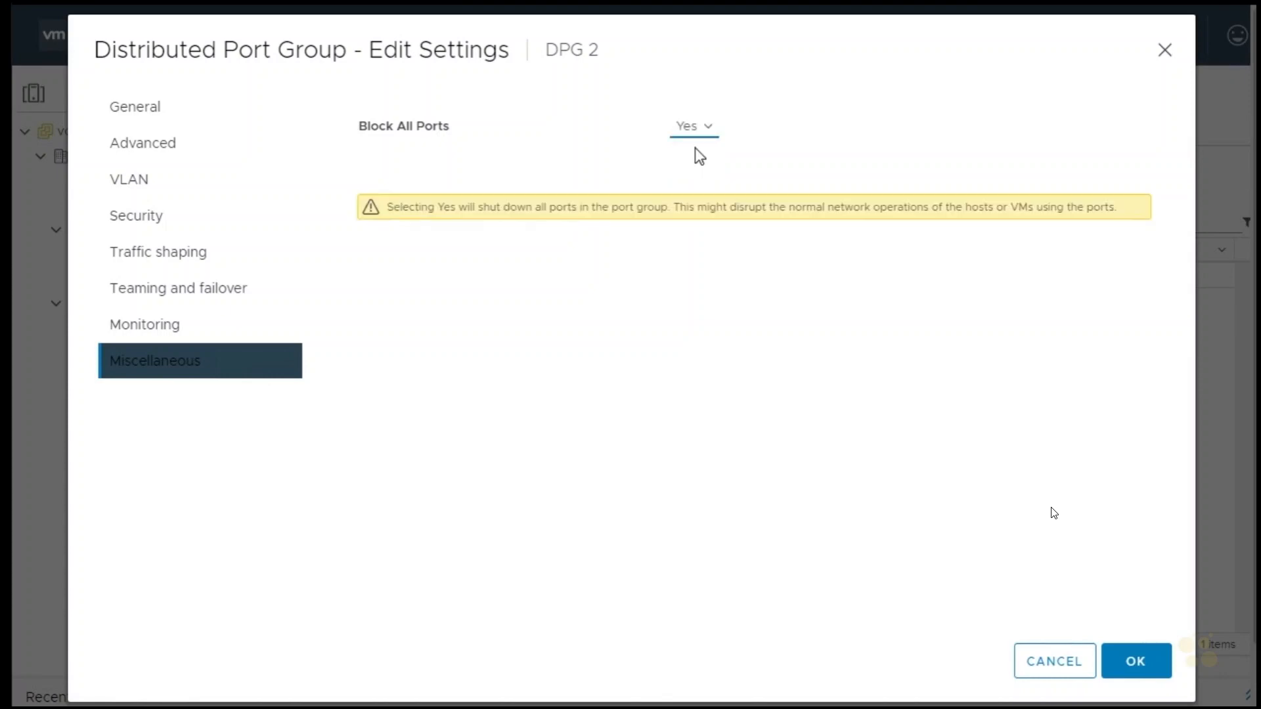
left_click(1142, 667)
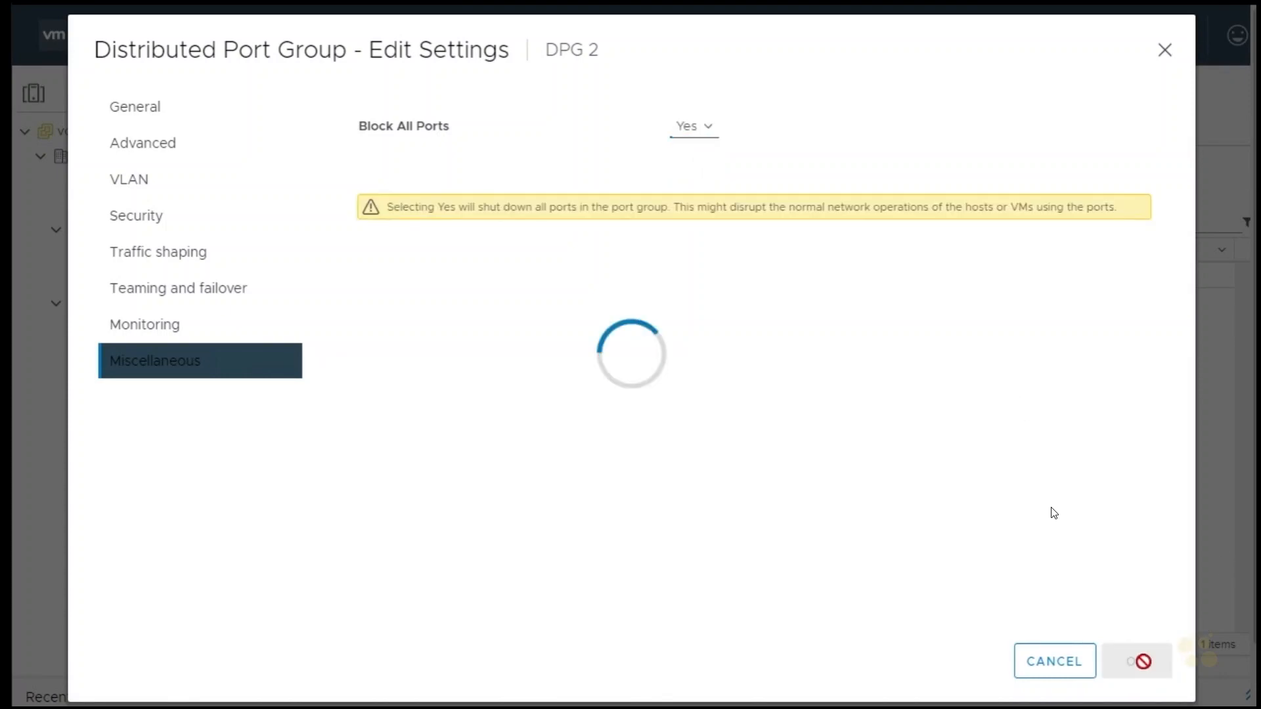
key("F11")
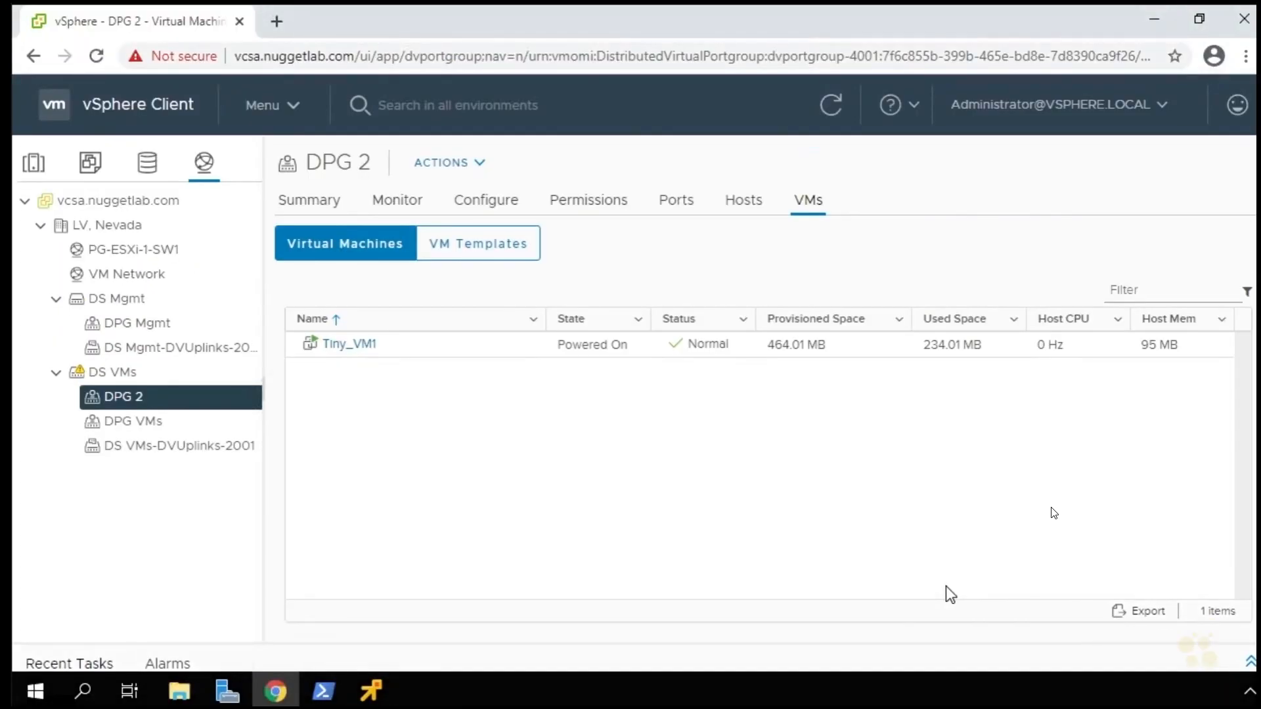
left_click(376, 696)
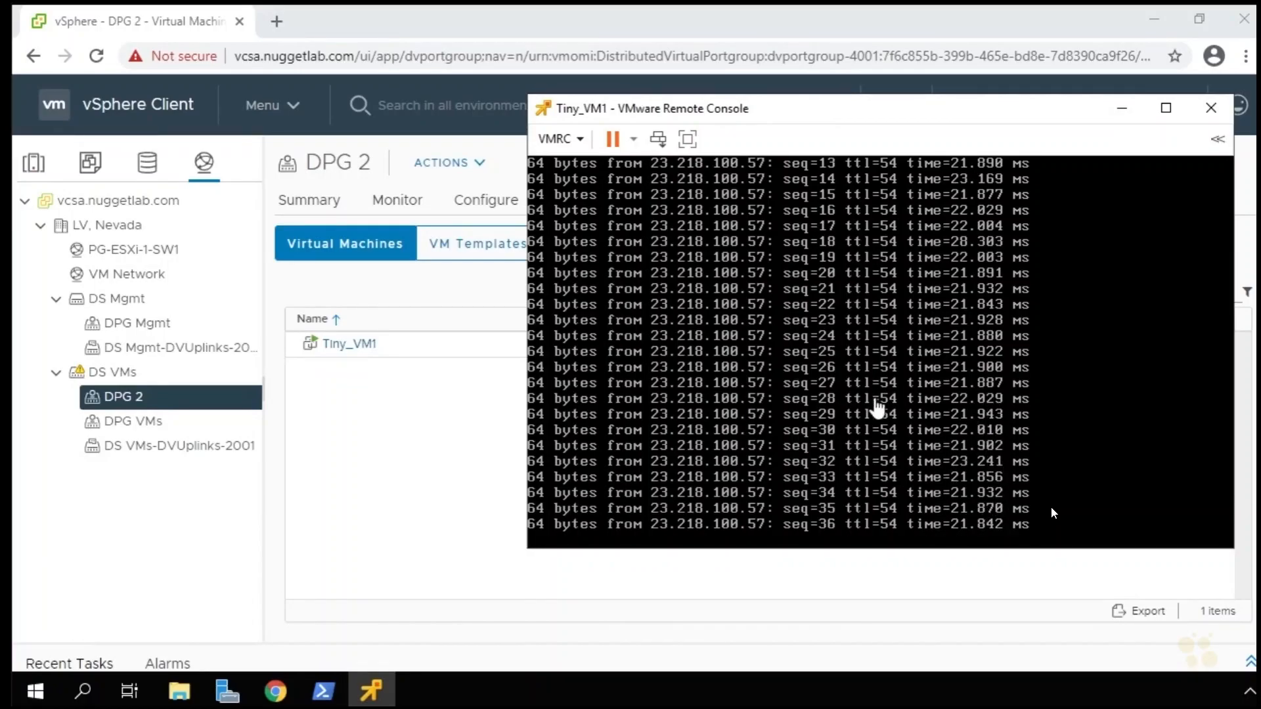
Set Block All Ports back to No in the settings of the DPG 2 port group and apply the change
left_click(123, 394)
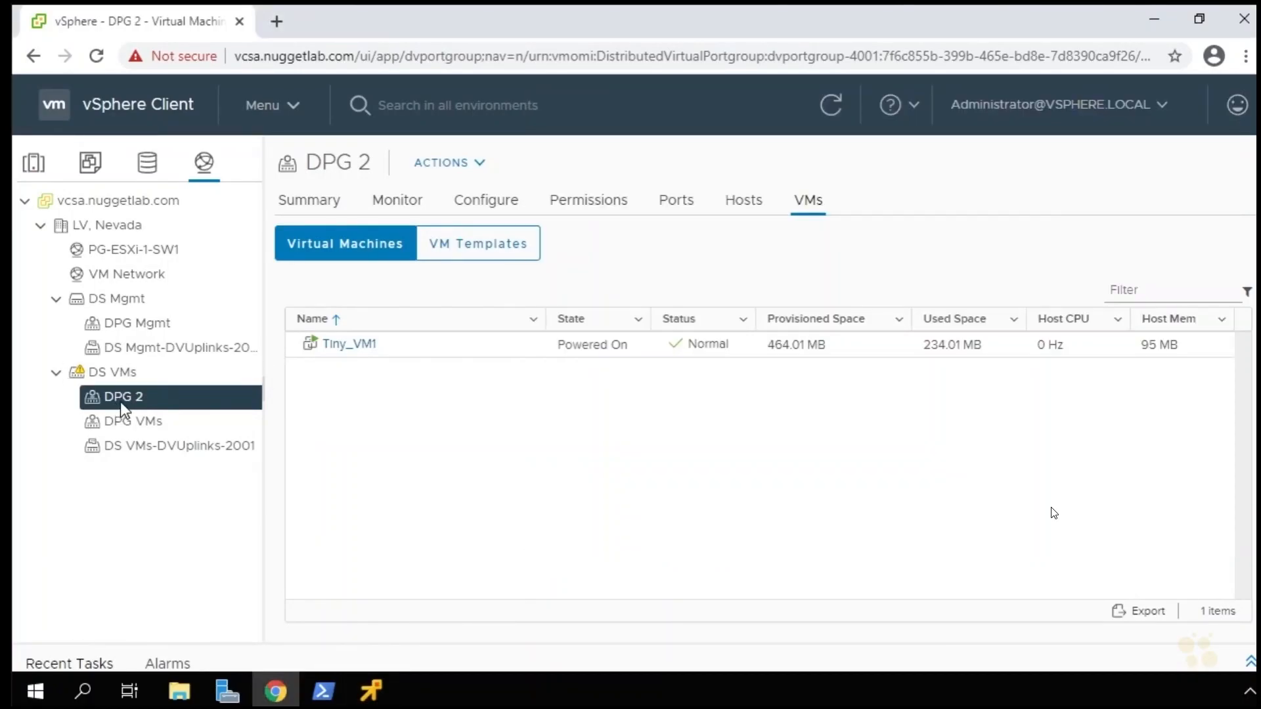
right_click(120, 399)
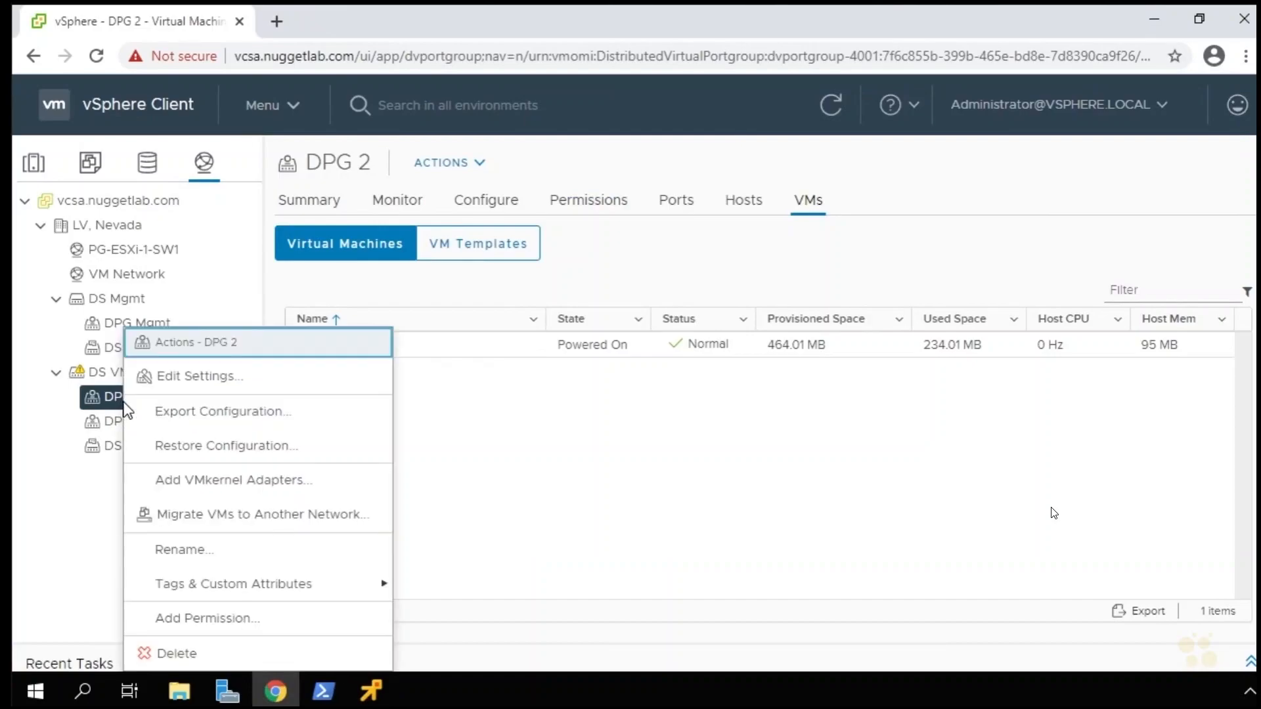
left_click(196, 381)
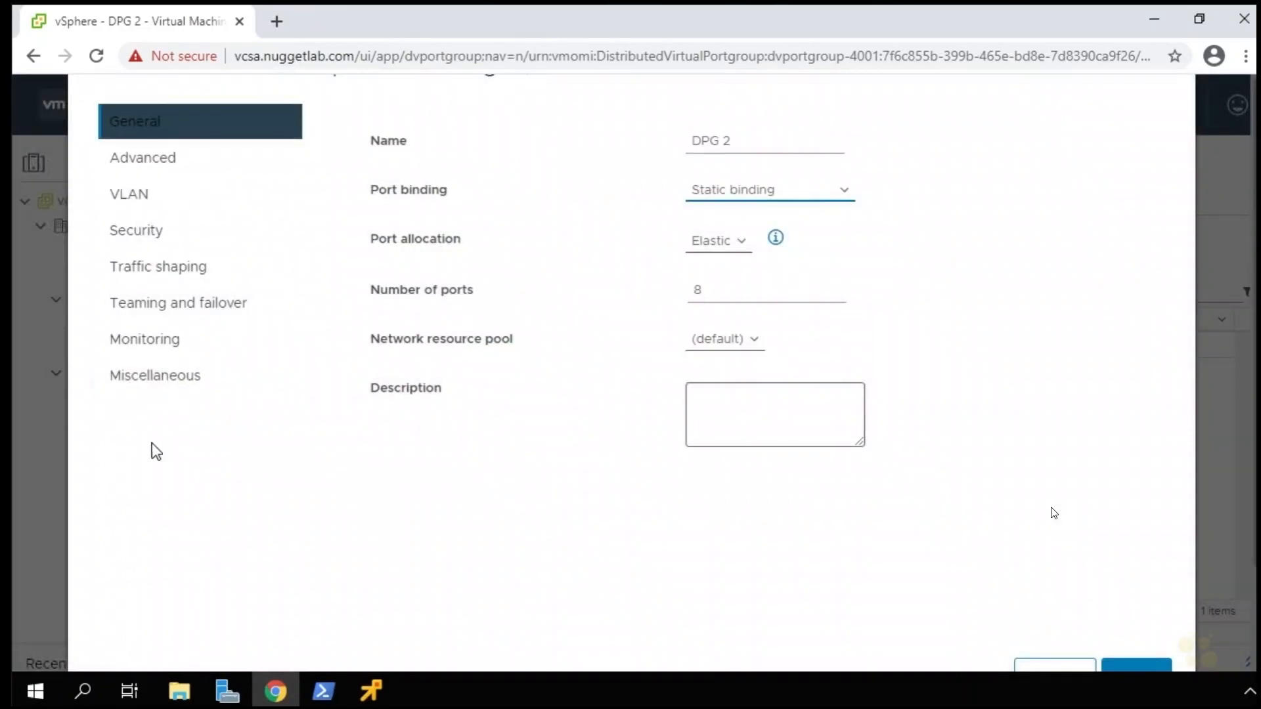
left_click(158, 384)
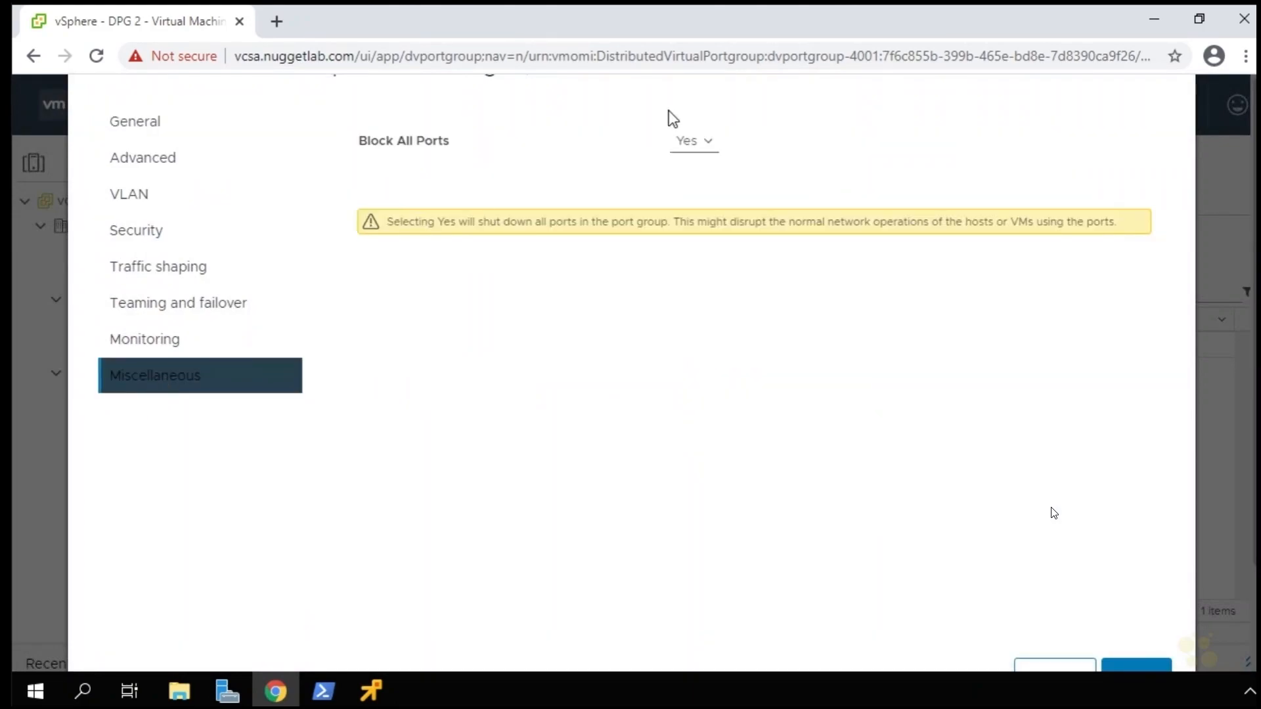
left_click(697, 145)
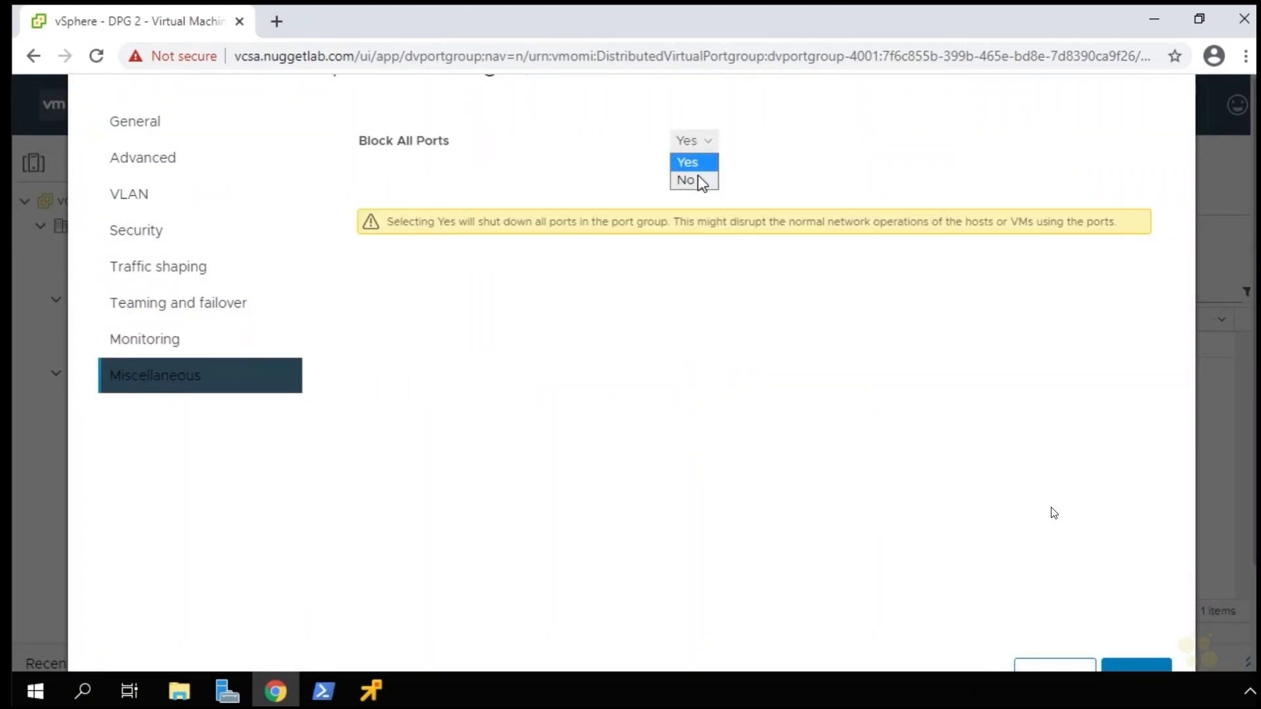
left_click(686, 181)
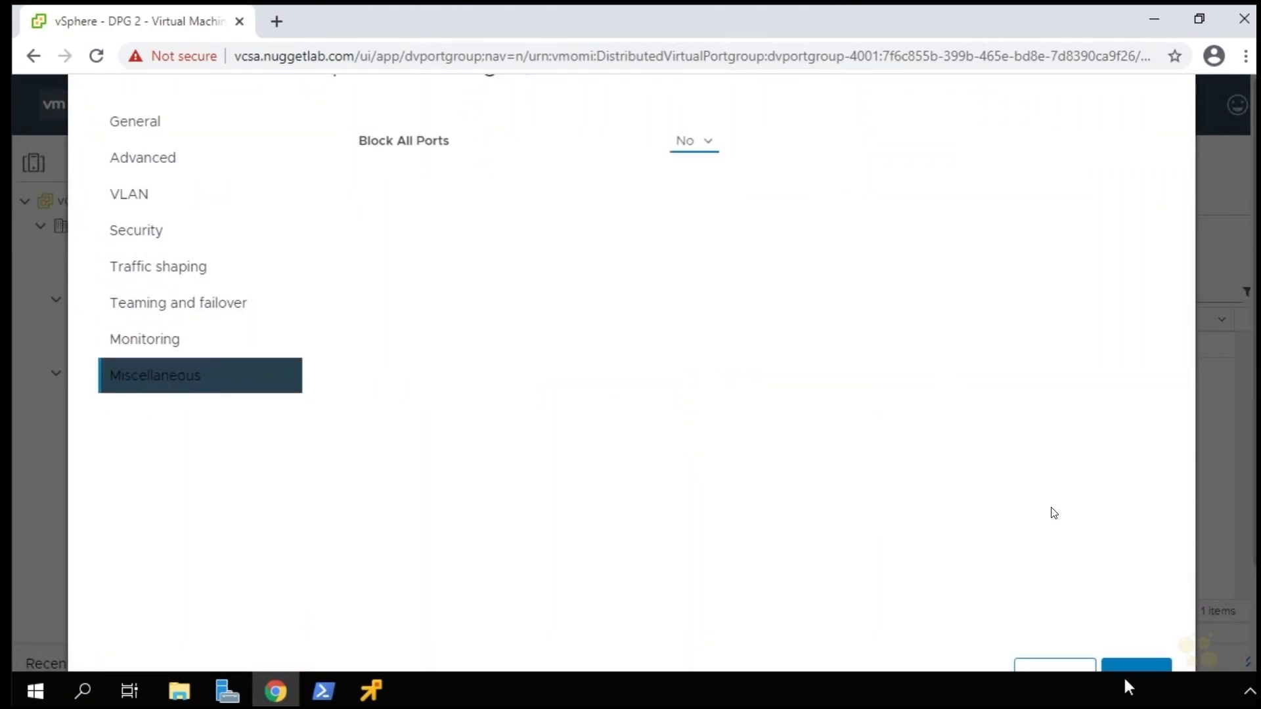
scroll(1116, 552, "down", 2)
left_click(1137, 555)
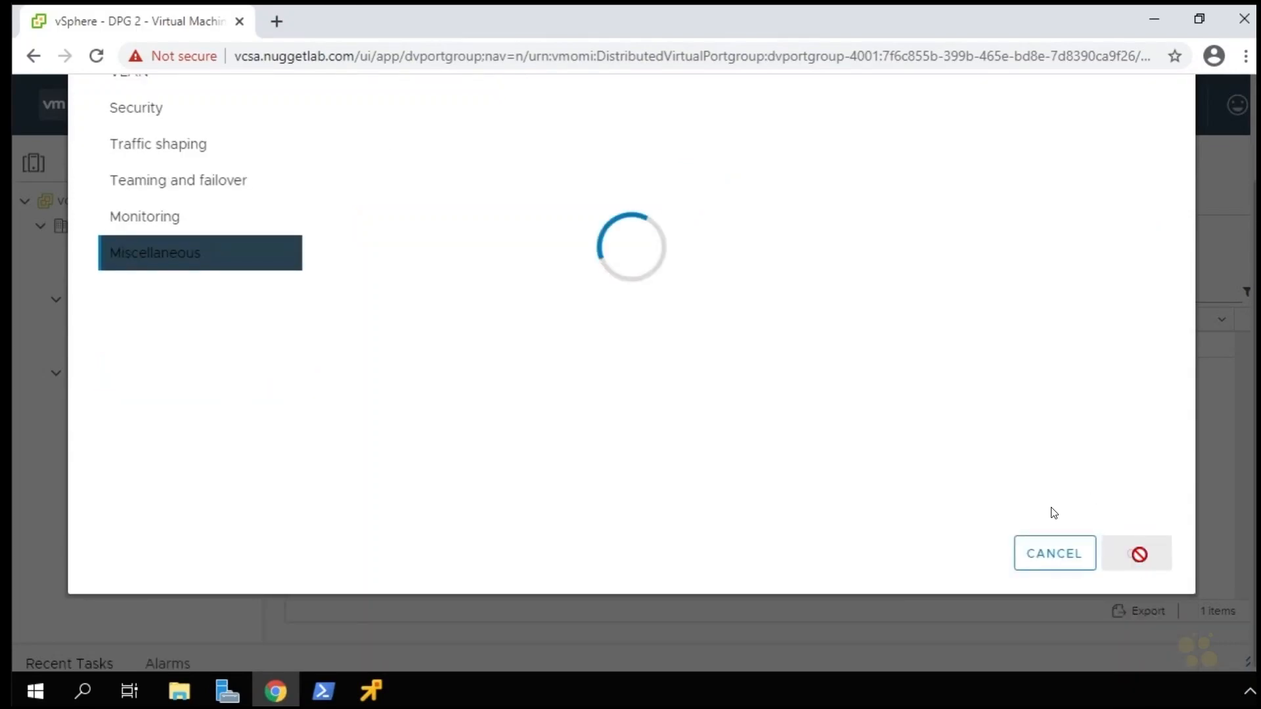
Stop the running ping in the Tiny_VM1 remote console and shut down the guest
left_click(372, 691)
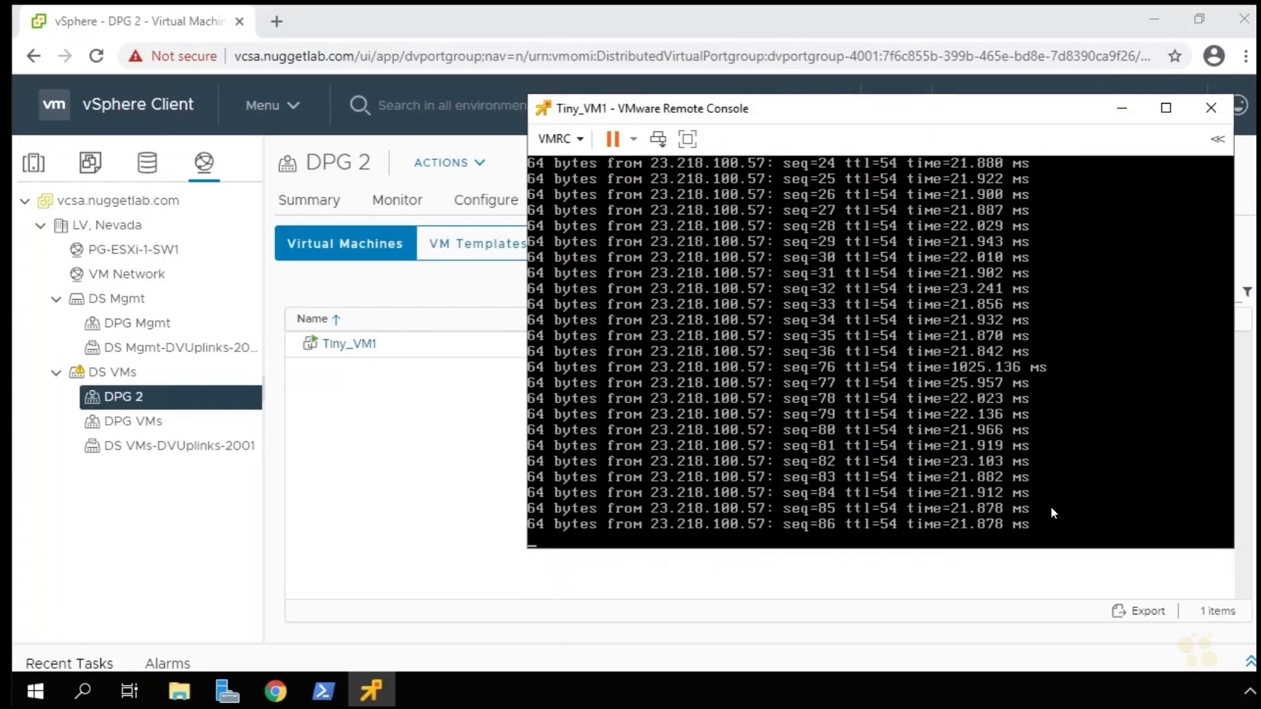
key("ctrl+c")
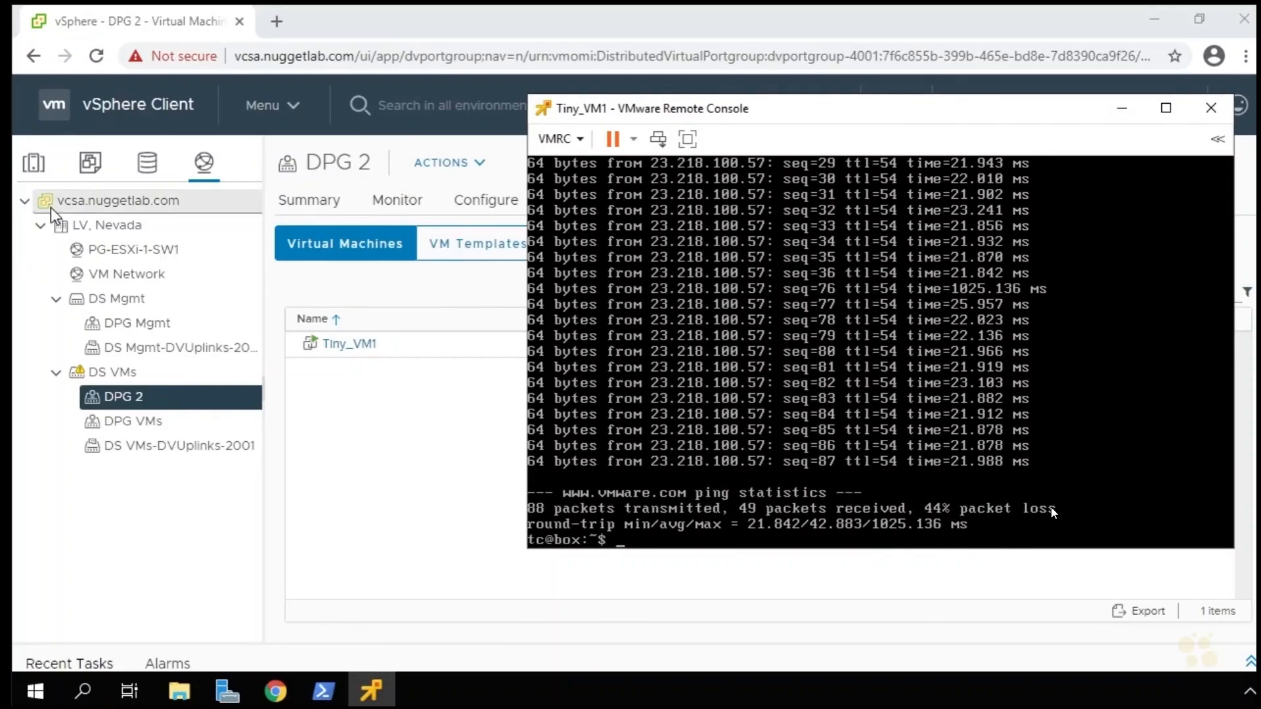
left_click(634, 138)
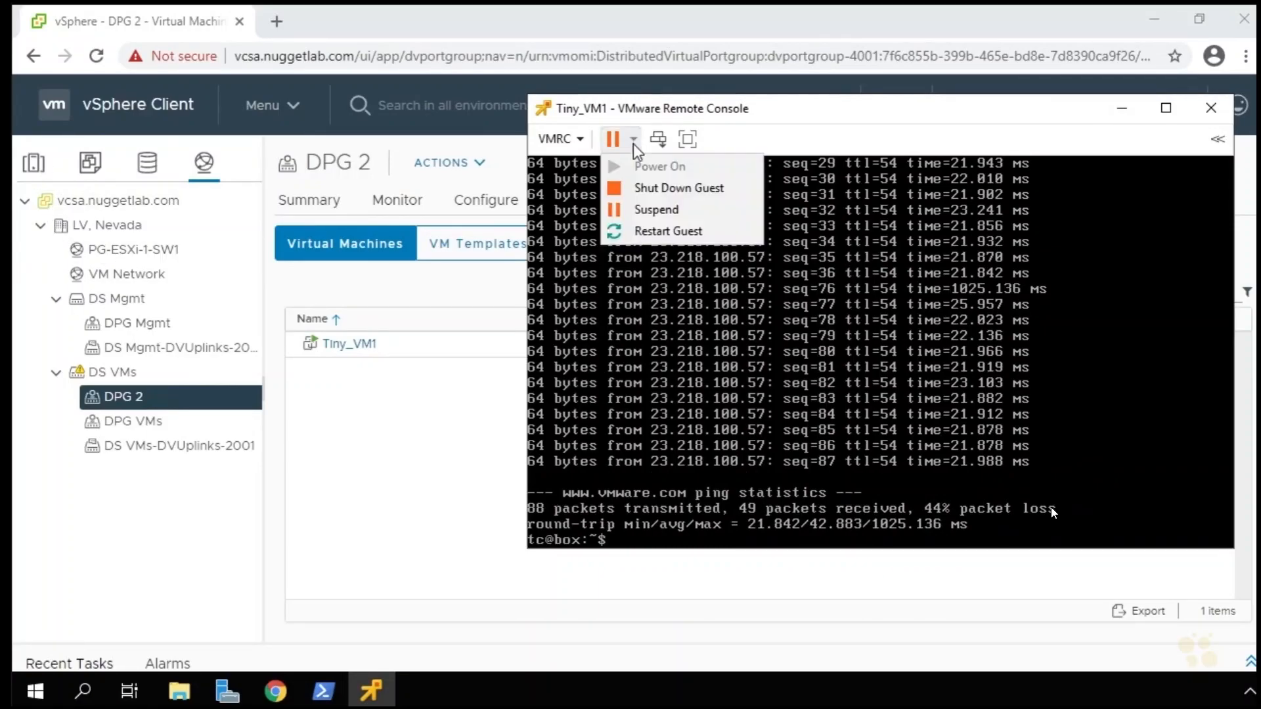
left_click(664, 192)
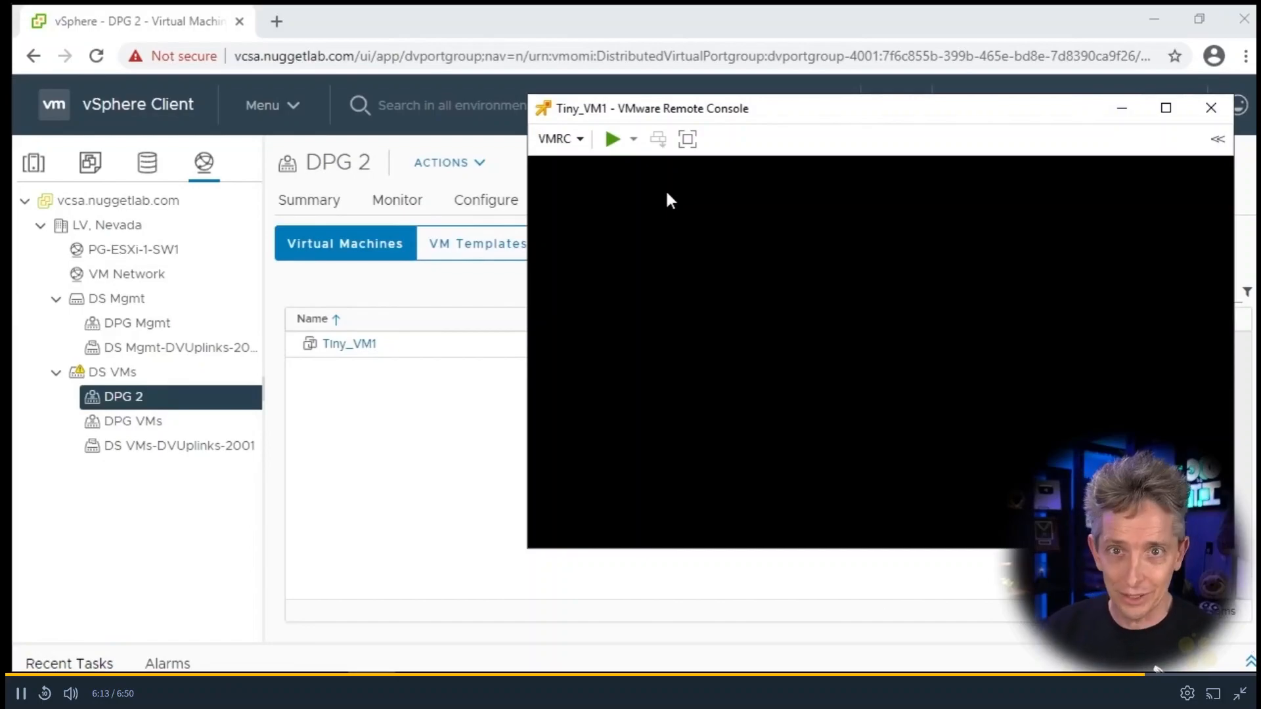
left_click(1240, 694)
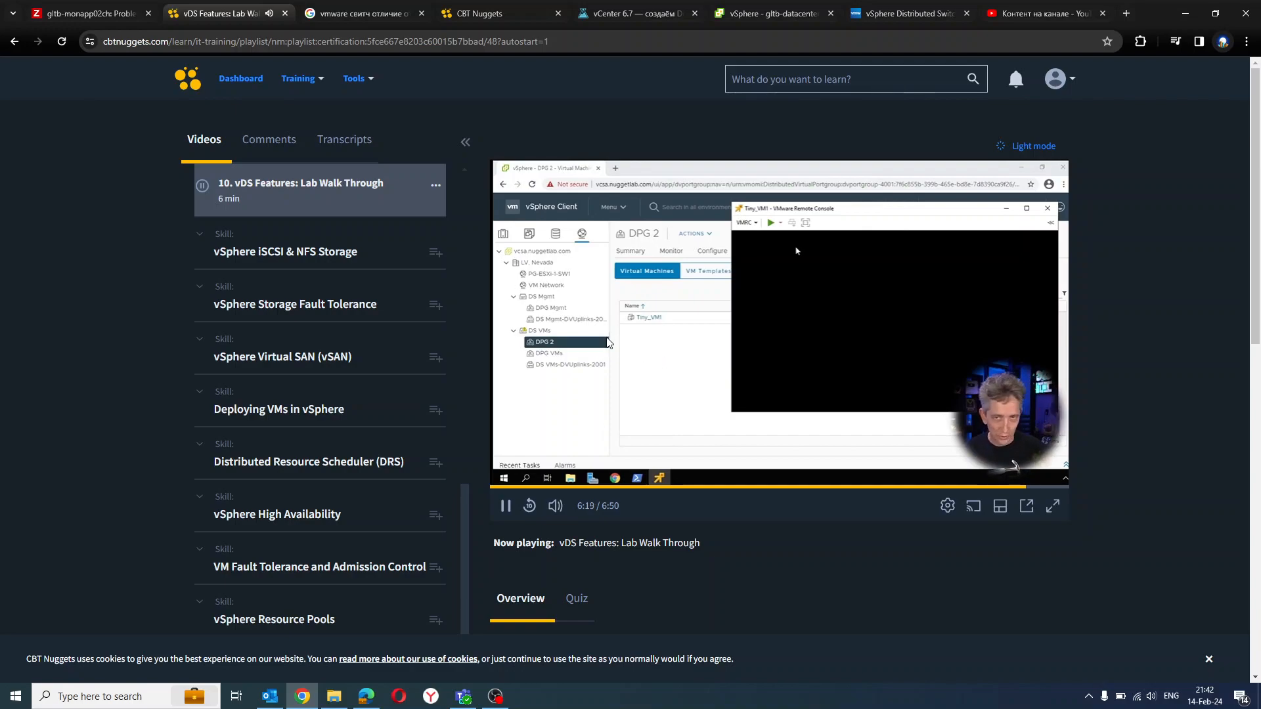
left_click(584, 434)
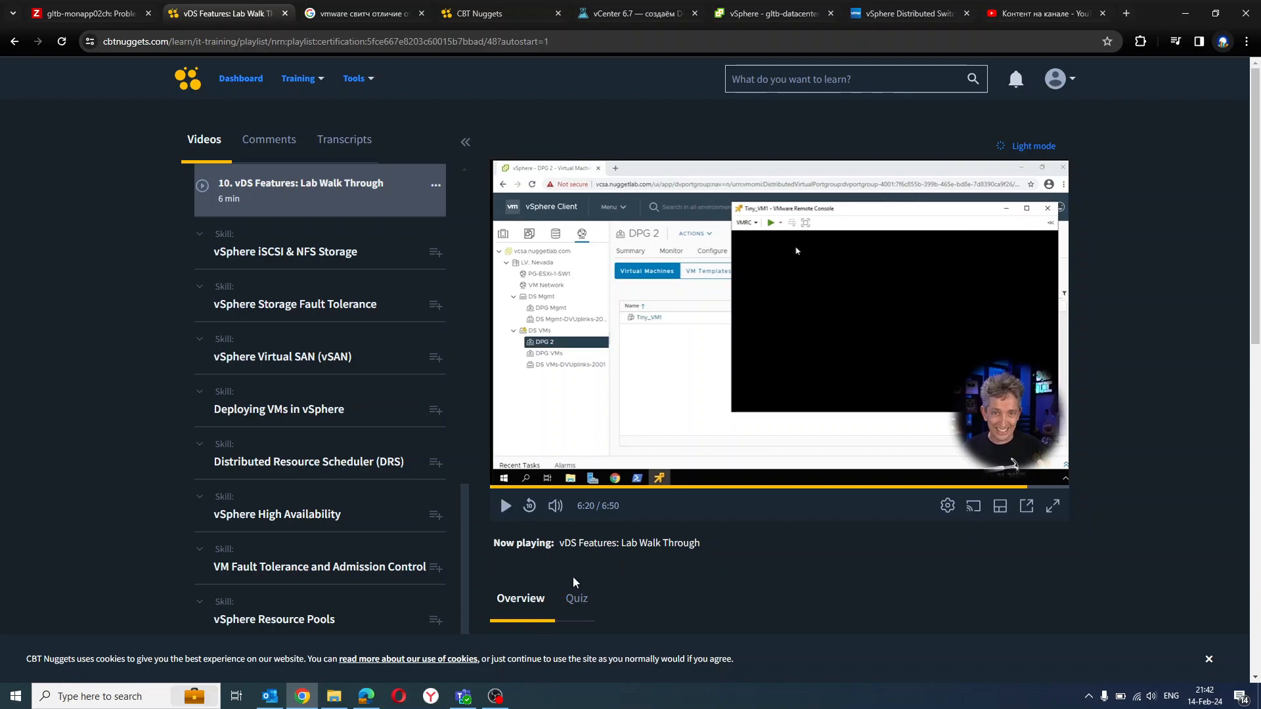
left_click_drag(700, 545, 562, 555)
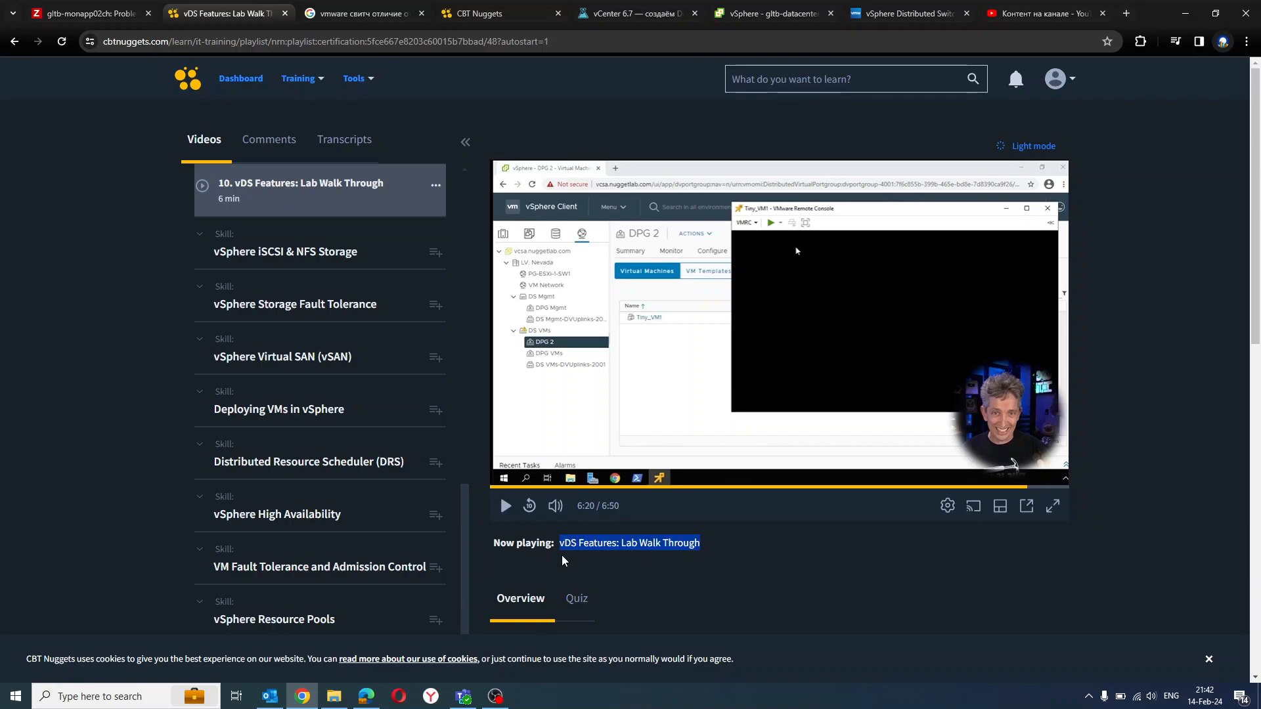
left_click(495, 696)
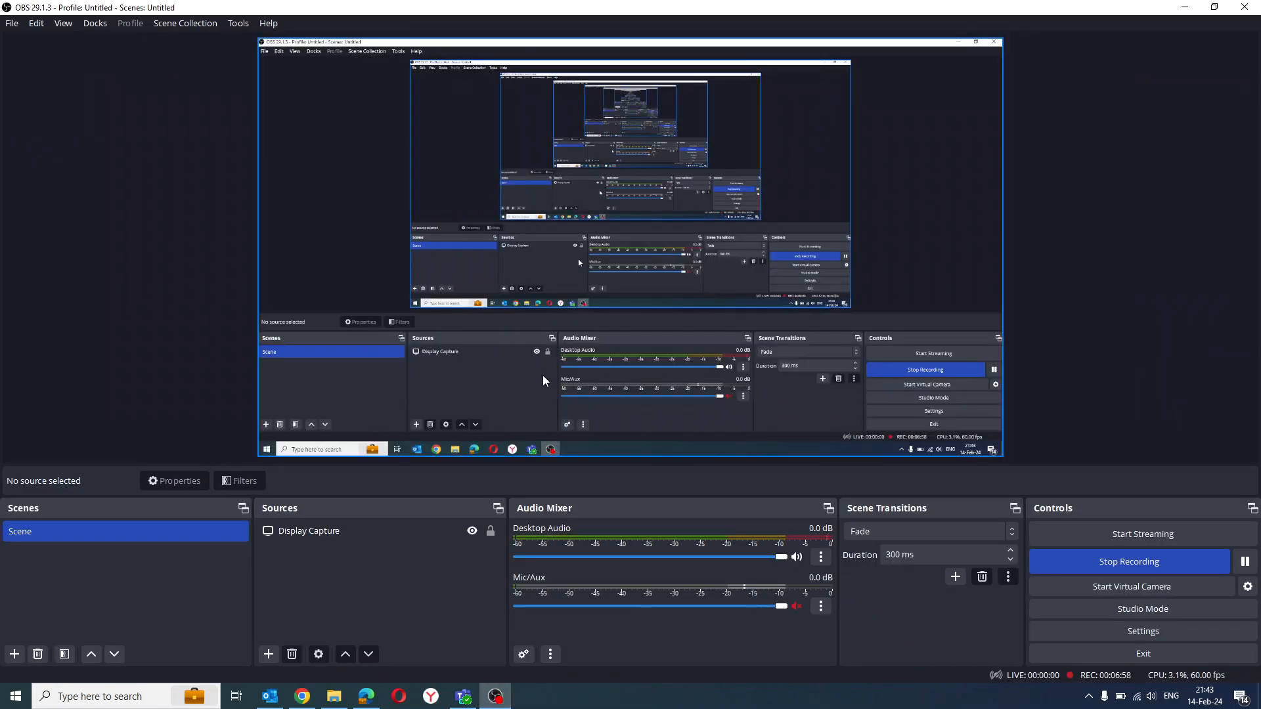